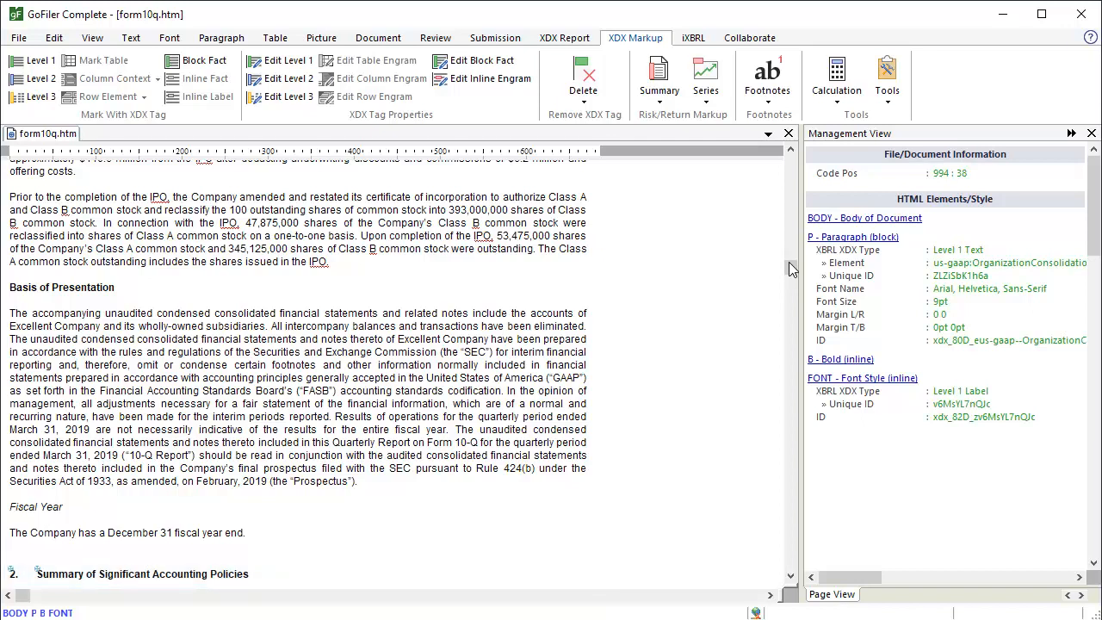
Tag the Basis of Presentation heading as a Level 2 Disclosure with element us-gaap:BasisOfAccountingPolicyPolicyTextBlock, found by searching "basis of presentation".
{"action": "left_click", "coordinate": [117, 289]}
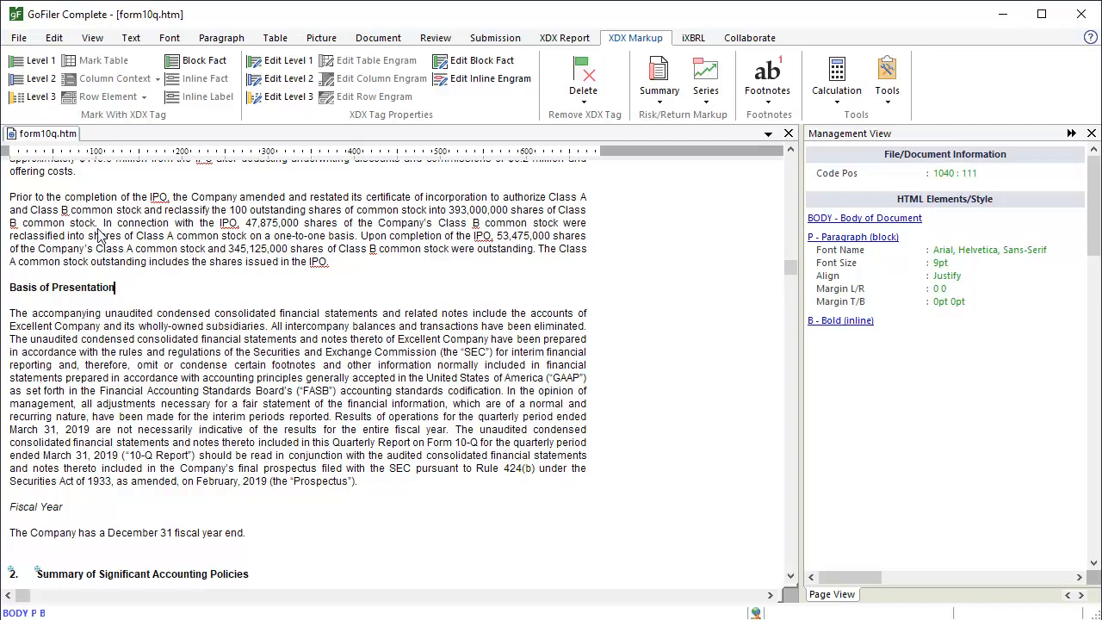
{"action": "left_click", "coordinate": [40, 78]}
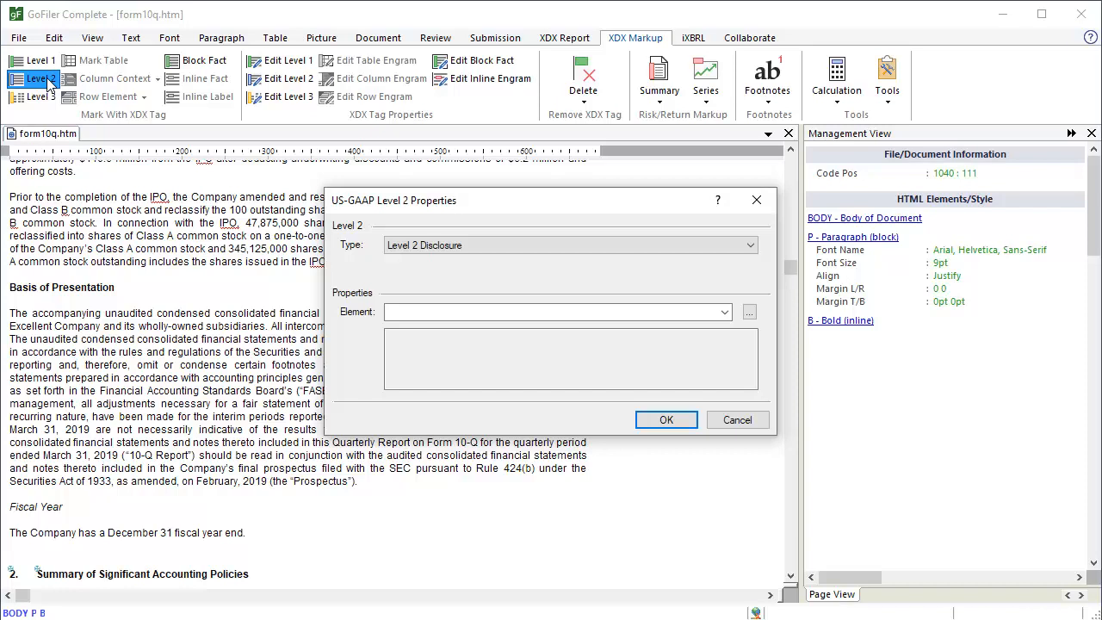
{"action": "left_click", "coordinate": [751, 248]}
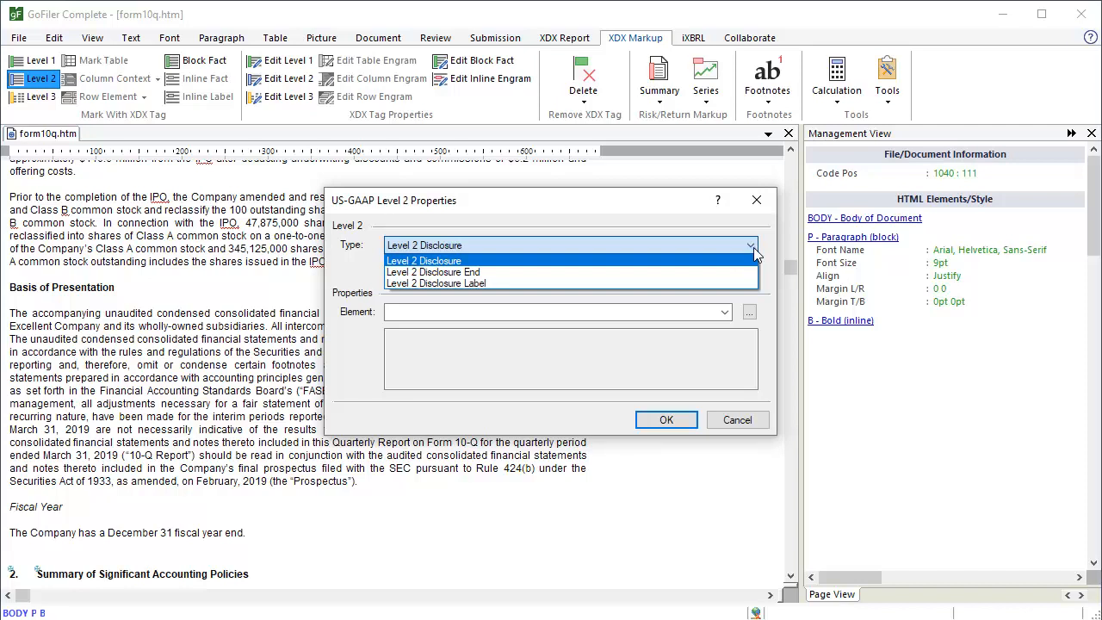
{"action": "left_click", "coordinate": [753, 247]}
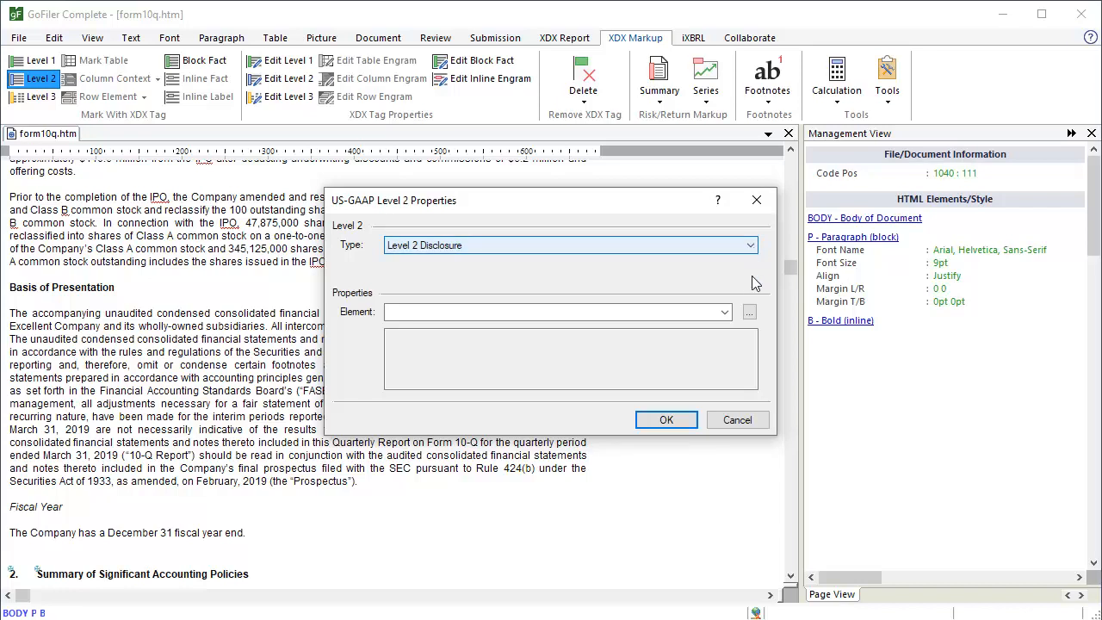
{"action": "left_click", "coordinate": [749, 312]}
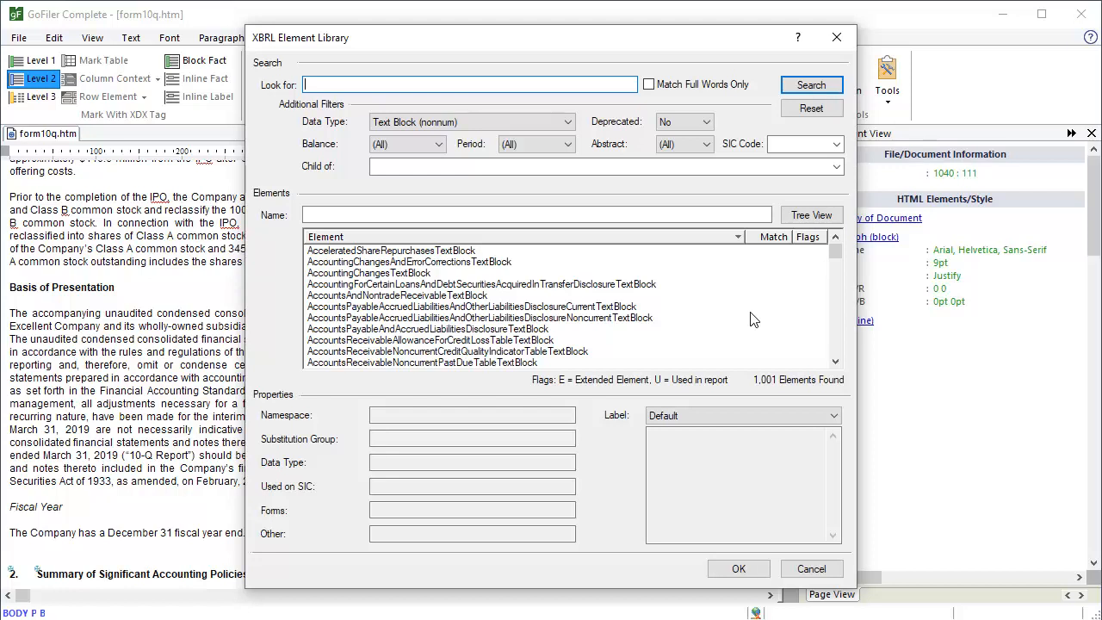
{"action": "type", "text": "basis of presentation"}
{"action": "left_click", "coordinate": [787, 92]}
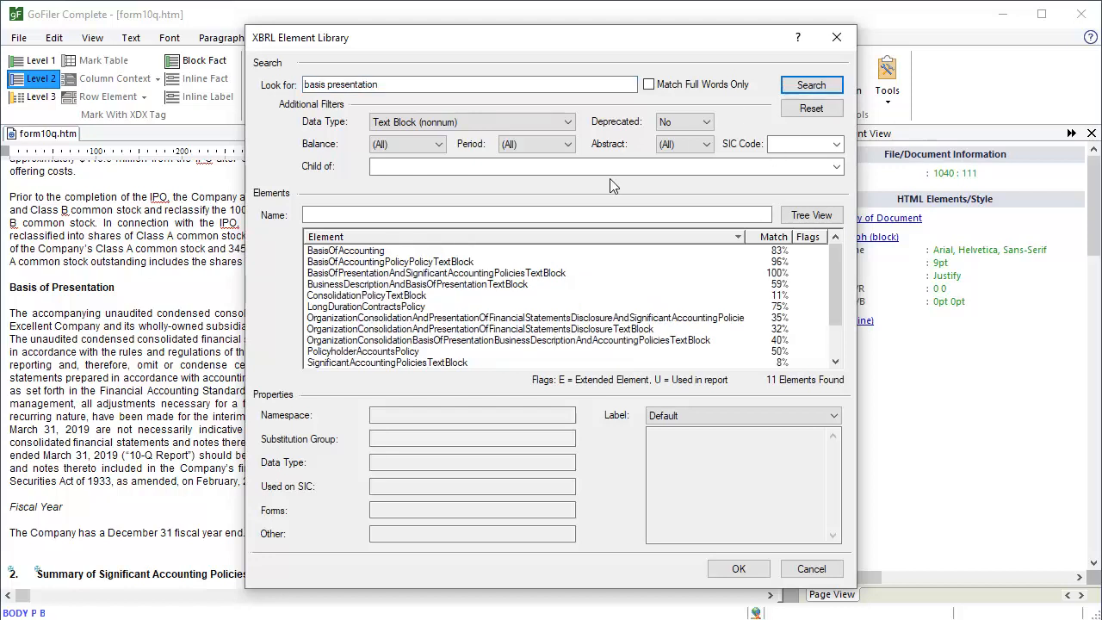
{"action": "left_click", "coordinate": [460, 264]}
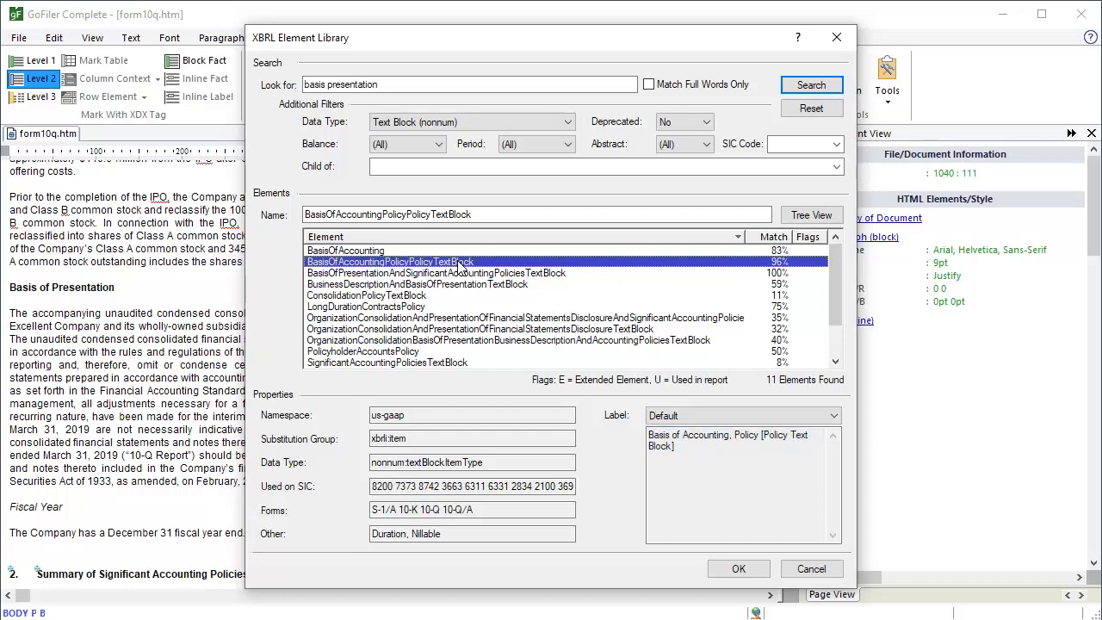
{"action": "left_click", "coordinate": [741, 568]}
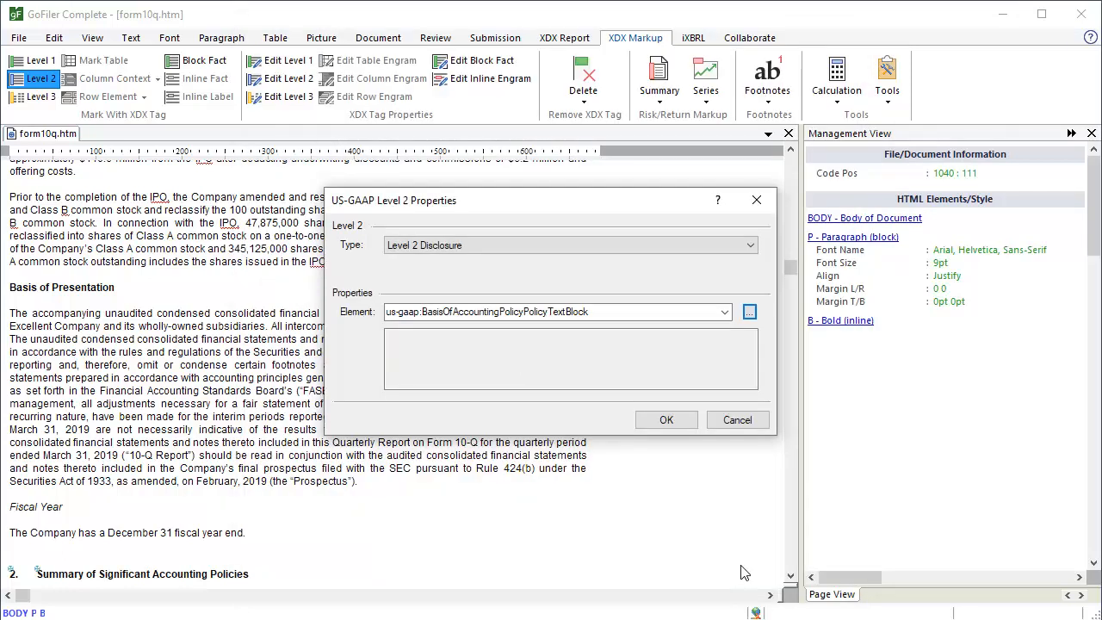
{"action": "left_click", "coordinate": [651, 421]}
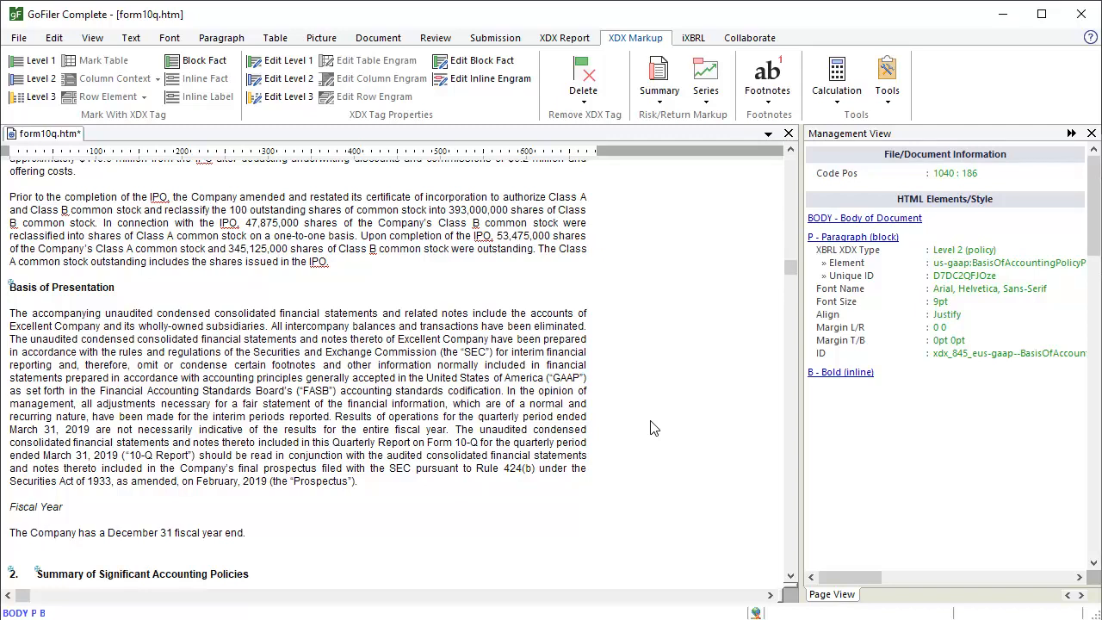
Mark the blank line after the Fiscal Year paragraph, just above Note 2, as Level 2 Disclosure End.
{"action": "left_click", "coordinate": [17, 549]}
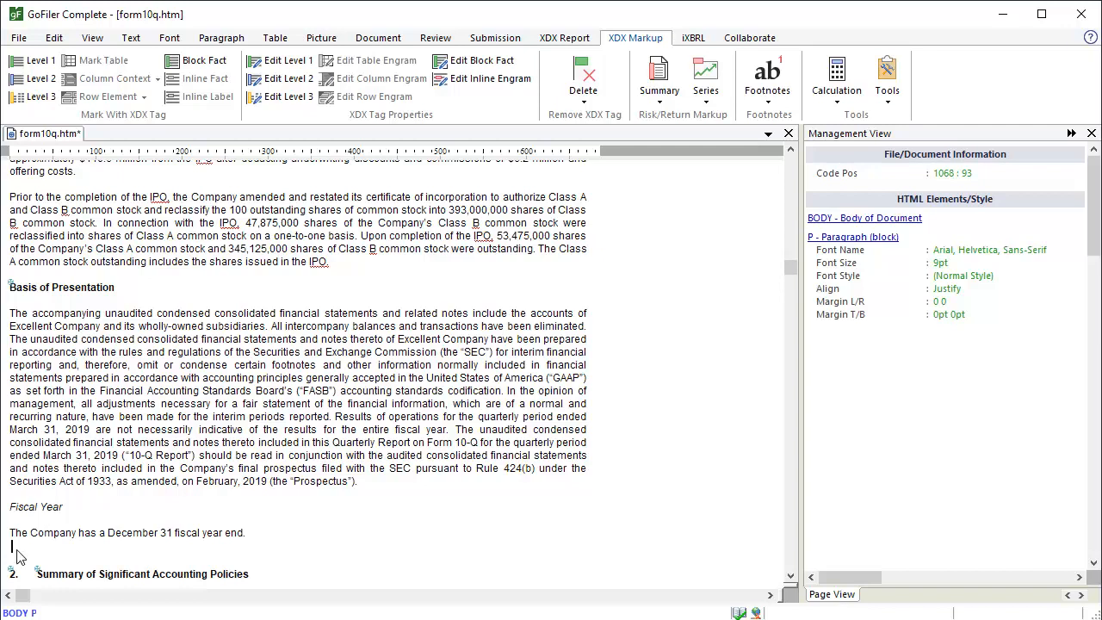
{"action": "left_click", "coordinate": [39, 78]}
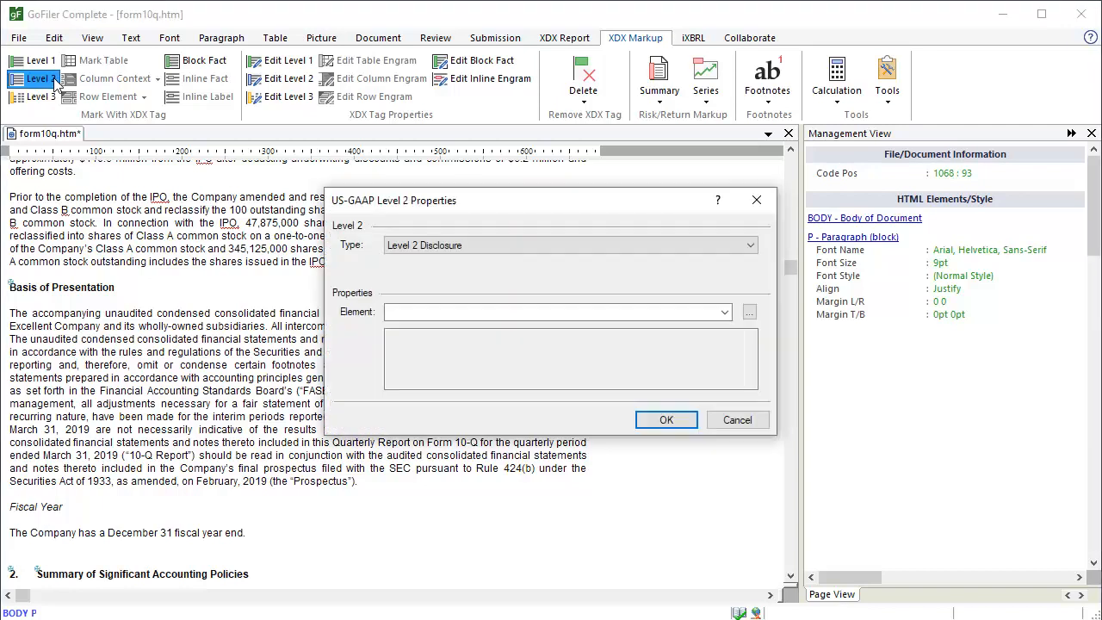
{"action": "left_click", "coordinate": [534, 248]}
{"action": "left_click", "coordinate": [530, 272]}
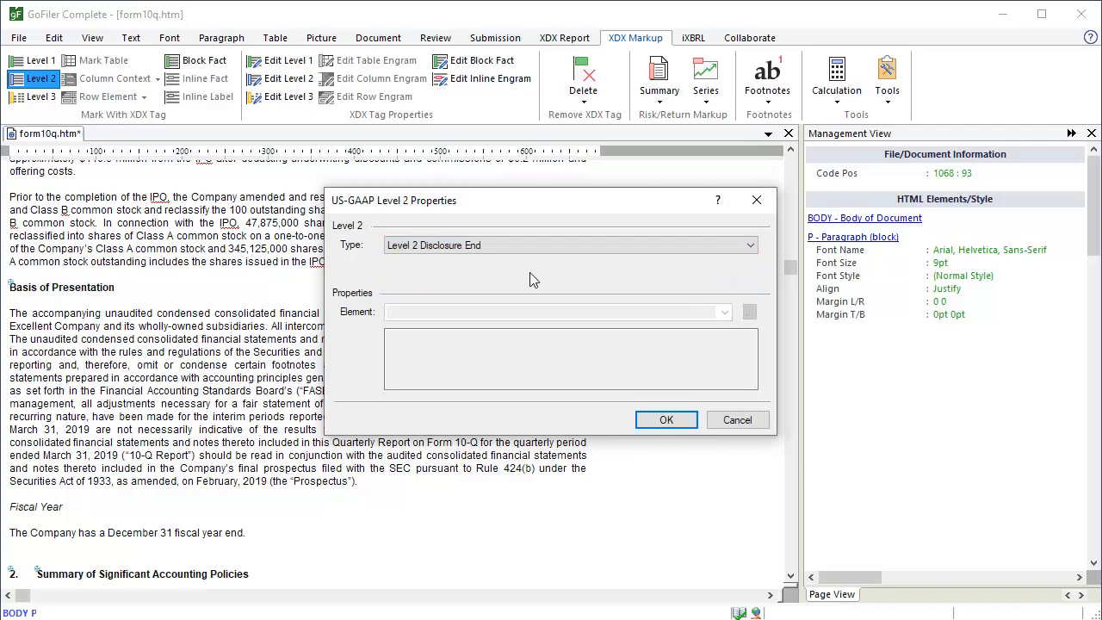
{"action": "left_click", "coordinate": [667, 420]}
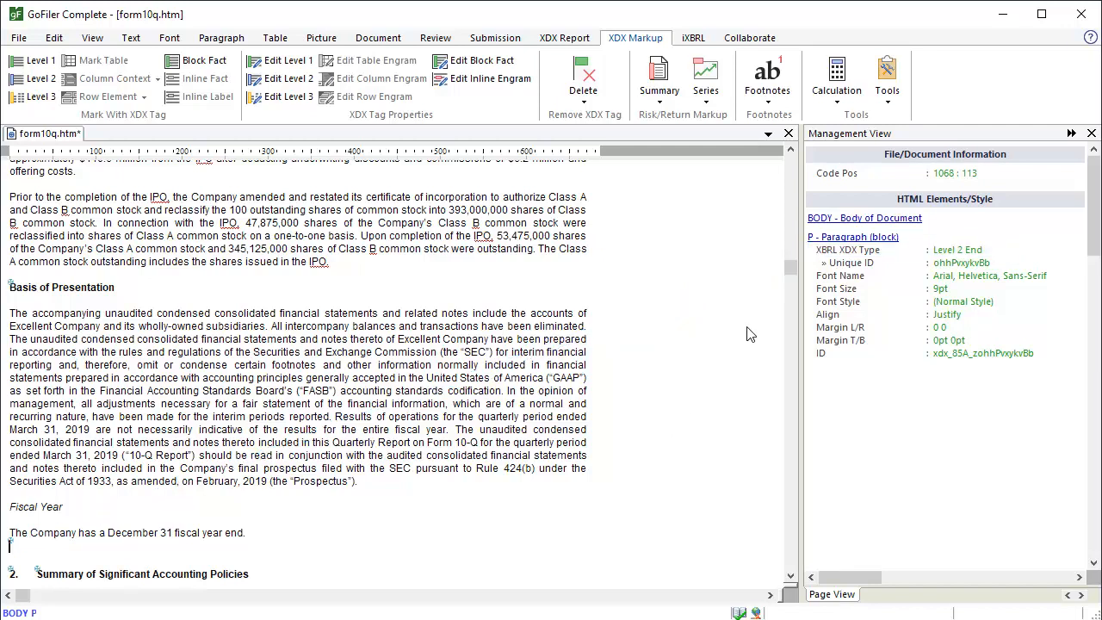
Tag the Use of Estimates heading in Note 2 as a Level 2 Disclosure with element us-gaap:UseOfEstimates, found by searching "use of estimates".
{"action": "left_click_drag", "start_coordinate": [791, 269], "coordinate": [794, 277]}
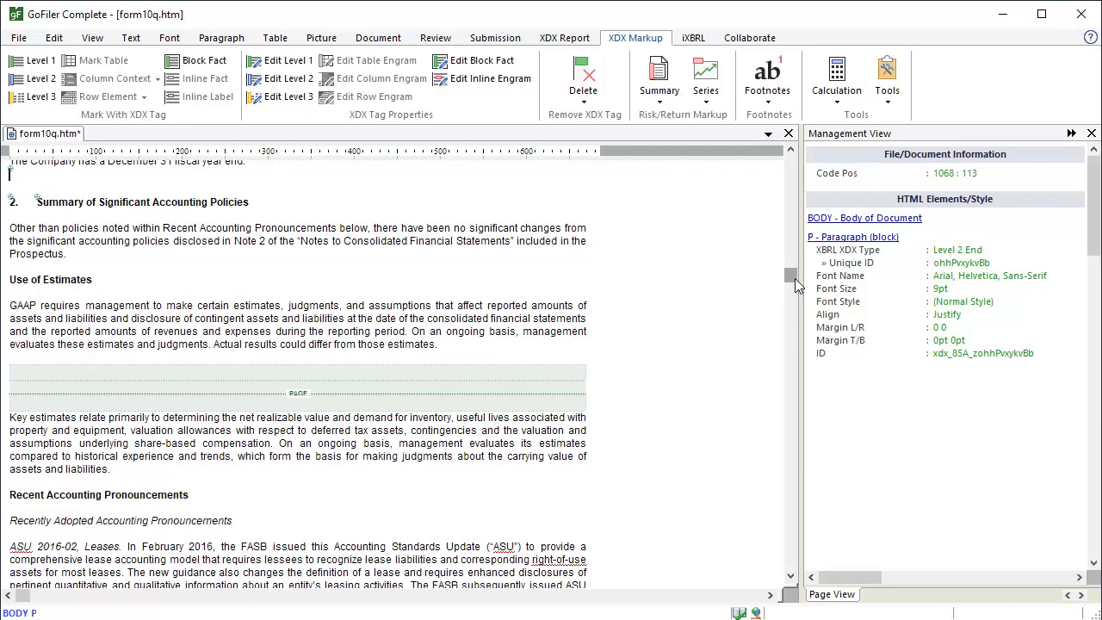
{"action": "left_click", "coordinate": [97, 280]}
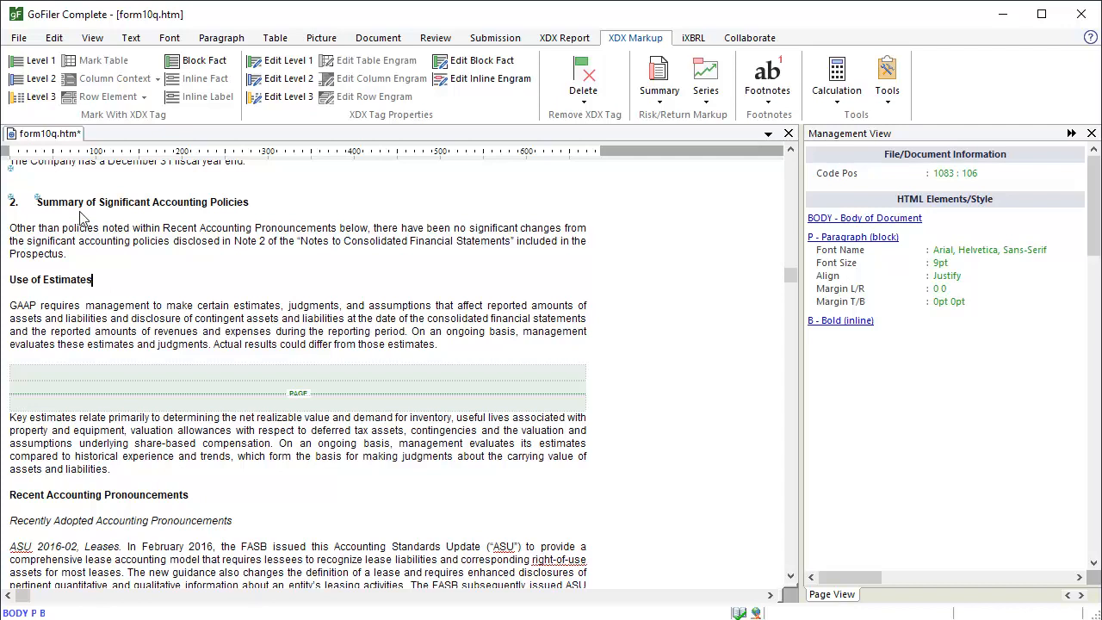
{"action": "left_click", "coordinate": [41, 79]}
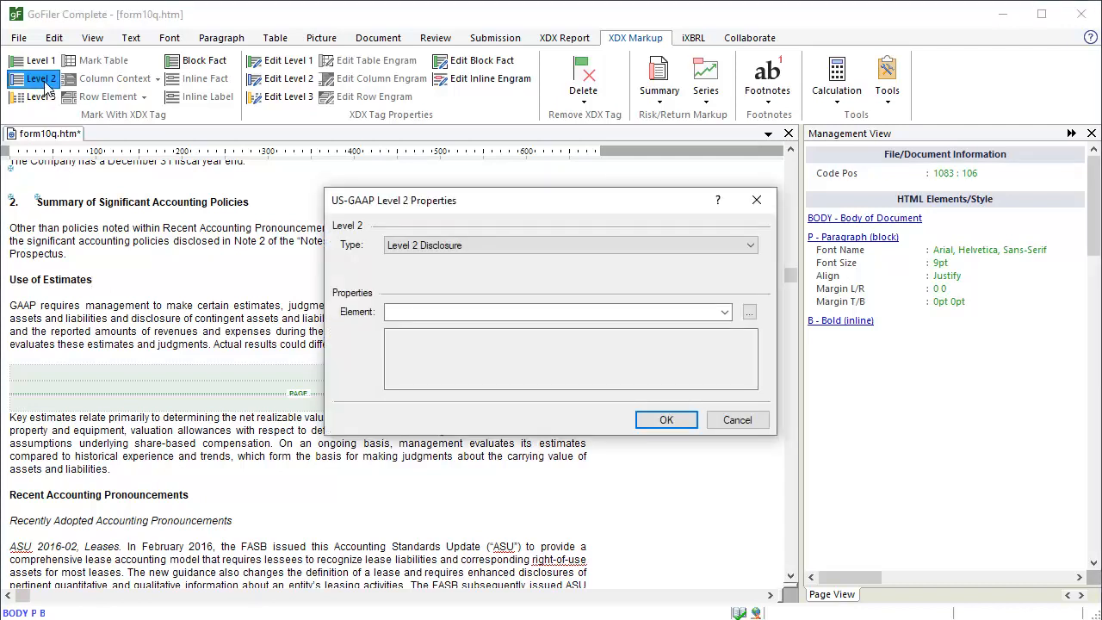
{"action": "left_click", "coordinate": [749, 311]}
{"action": "type", "text": "use of estimates"}
{"action": "left_click", "coordinate": [802, 88]}
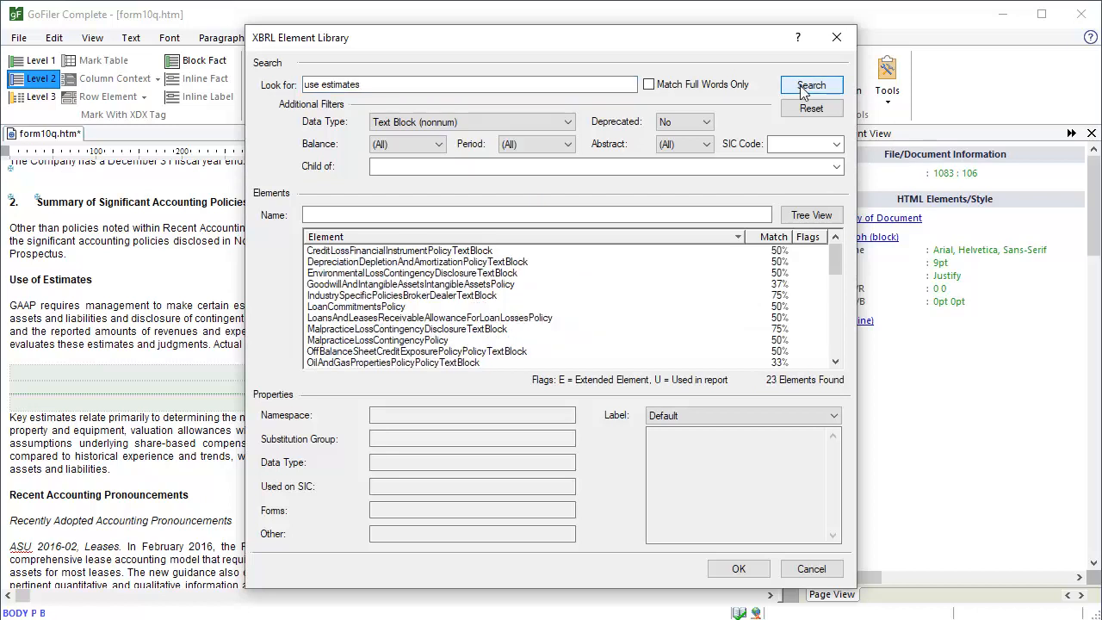
{"action": "left_click_drag", "start_coordinate": [833, 259], "coordinate": [826, 347]}
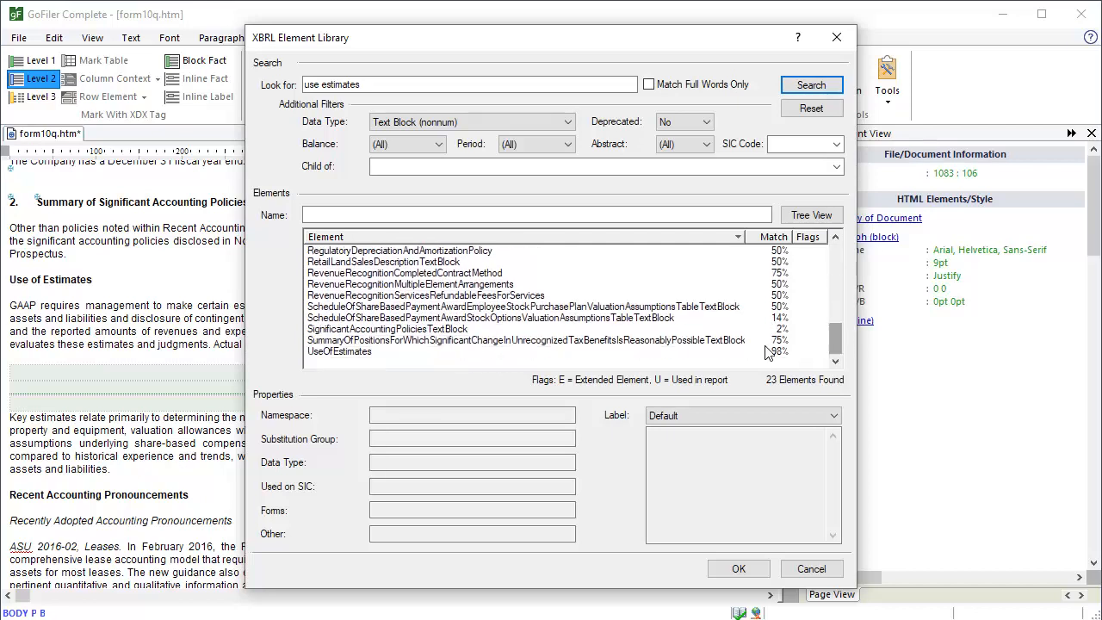
{"action": "left_click", "coordinate": [357, 352]}
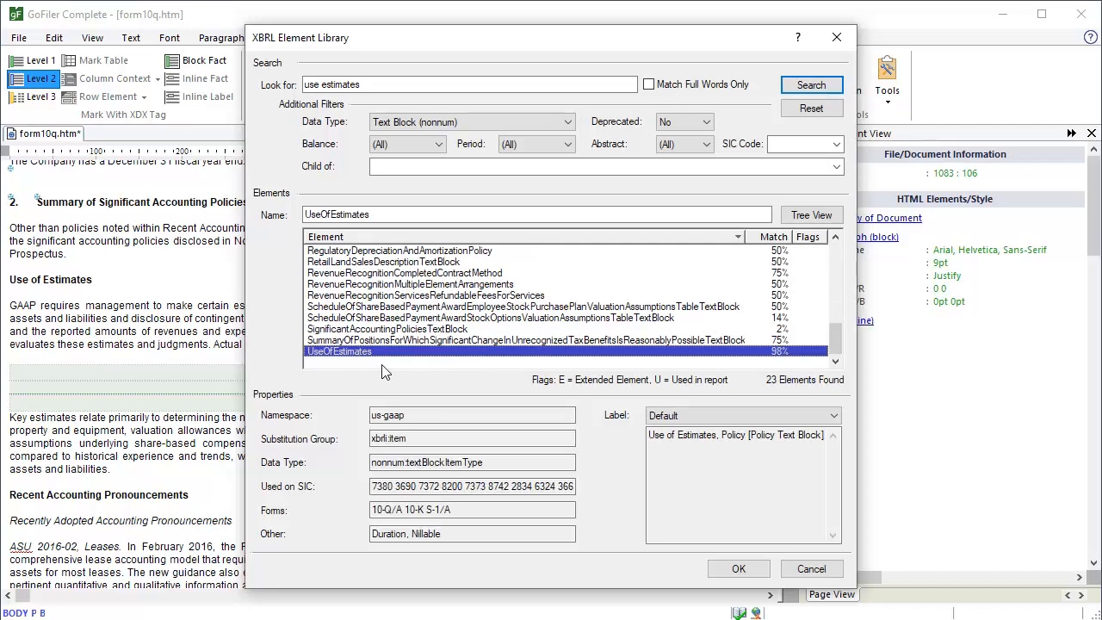
{"action": "left_click", "coordinate": [738, 570]}
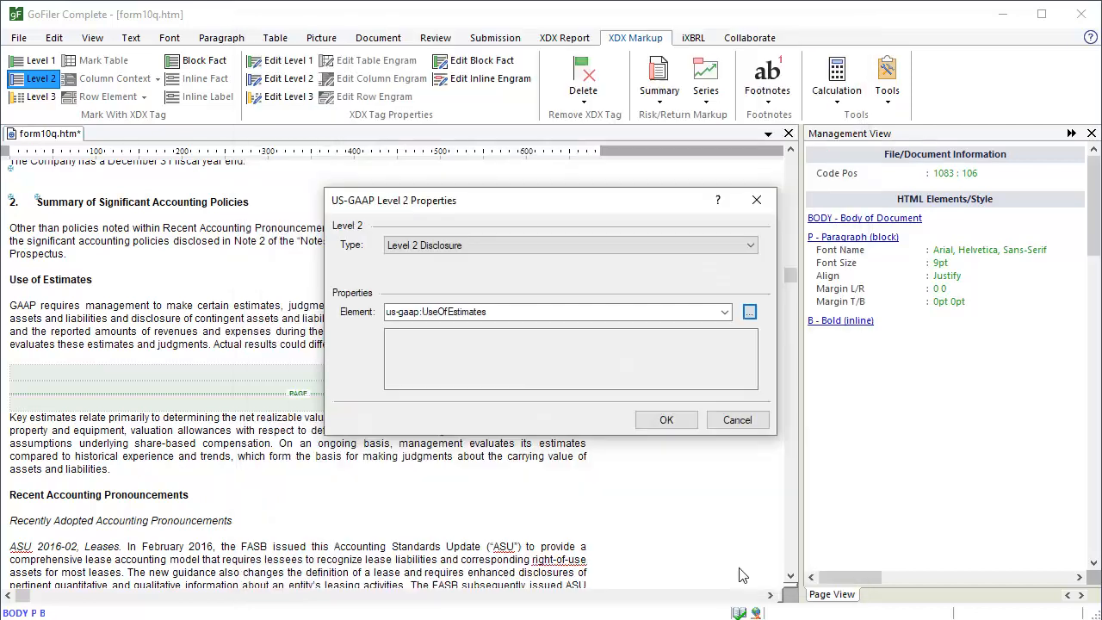
{"action": "left_click", "coordinate": [665, 420]}
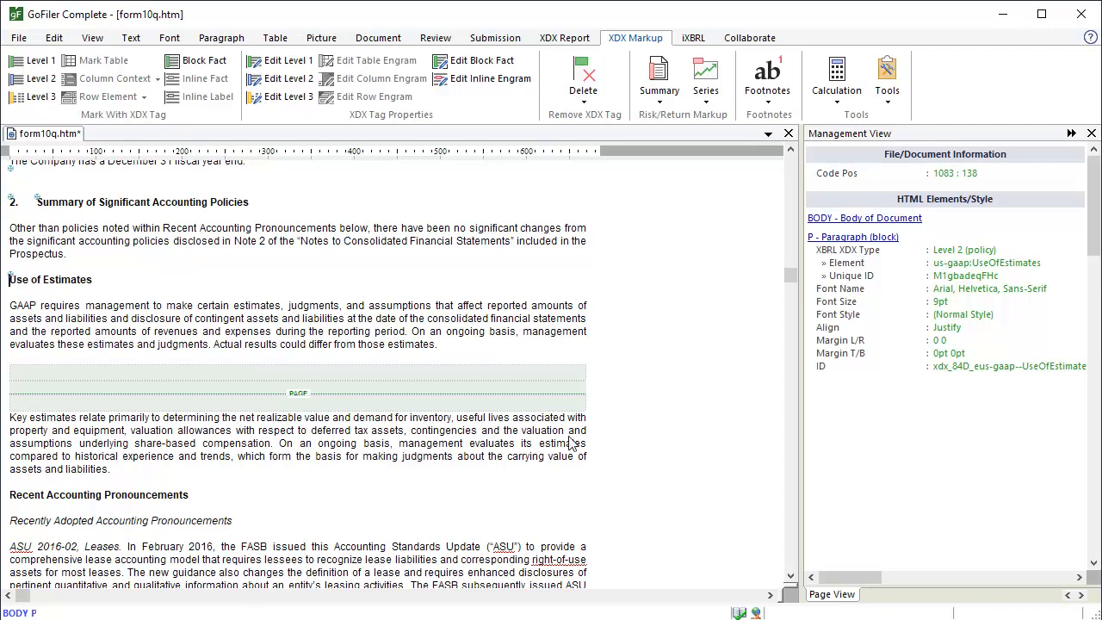
Tag the Recent Accounting Pronouncements heading as a Level 2 Disclosure with element us-gaap:NewAccountingPronouncementsPolicyPolicyTextBlock, found by searching "accounting pronouncements".
{"action": "left_click", "coordinate": [190, 495]}
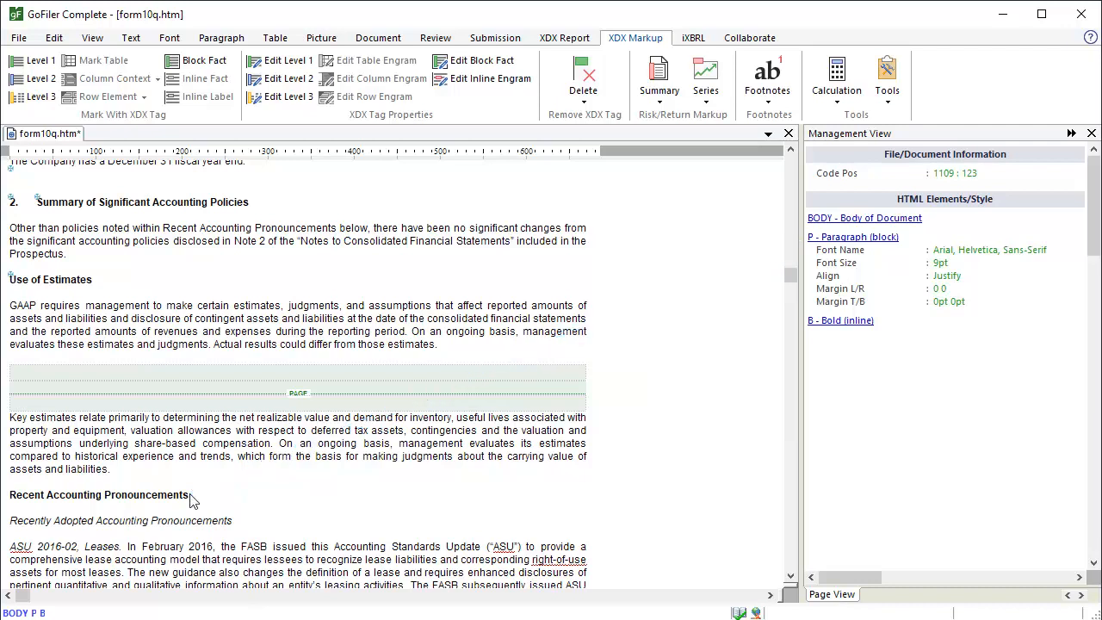
{"action": "left_click", "coordinate": [38, 78]}
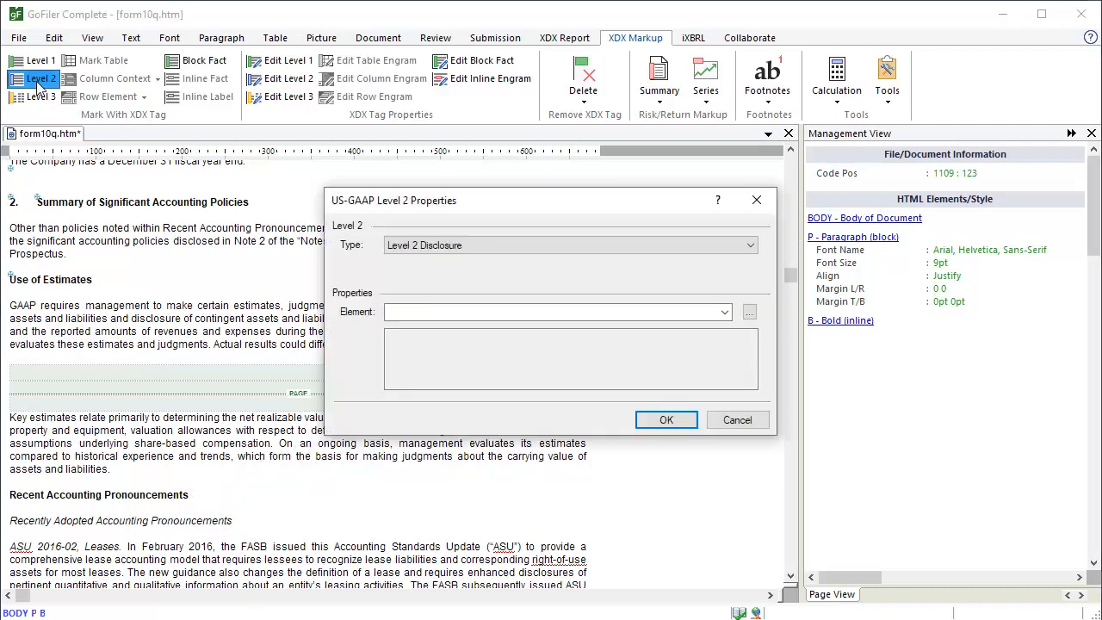
{"action": "left_click", "coordinate": [750, 315]}
{"action": "type", "text": "accounting "}
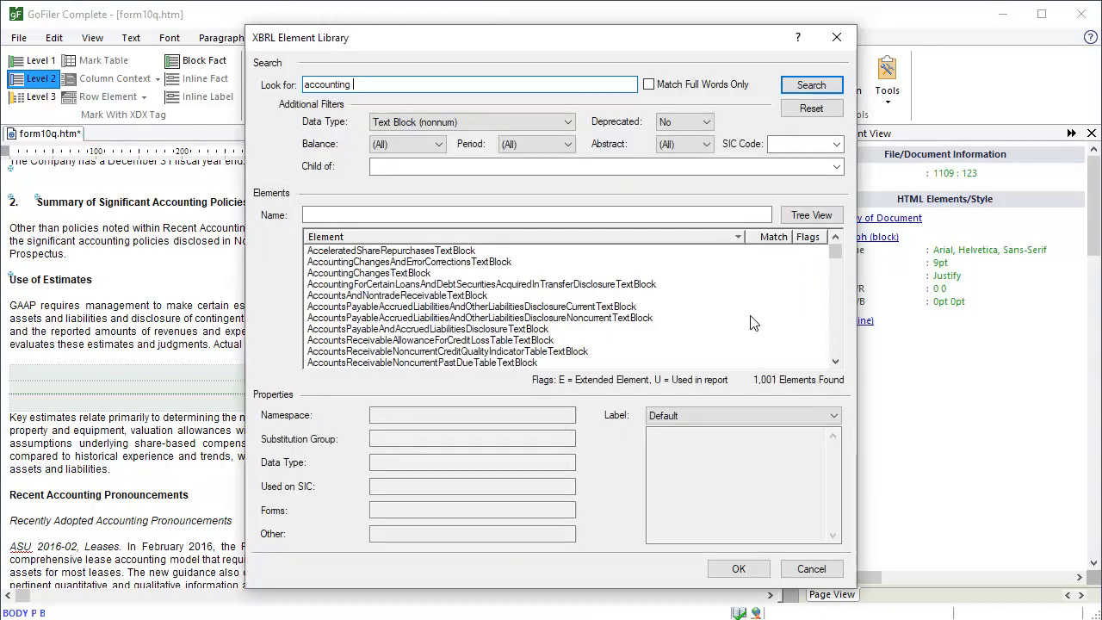
{"action": "type", "text": "pronouncements"}
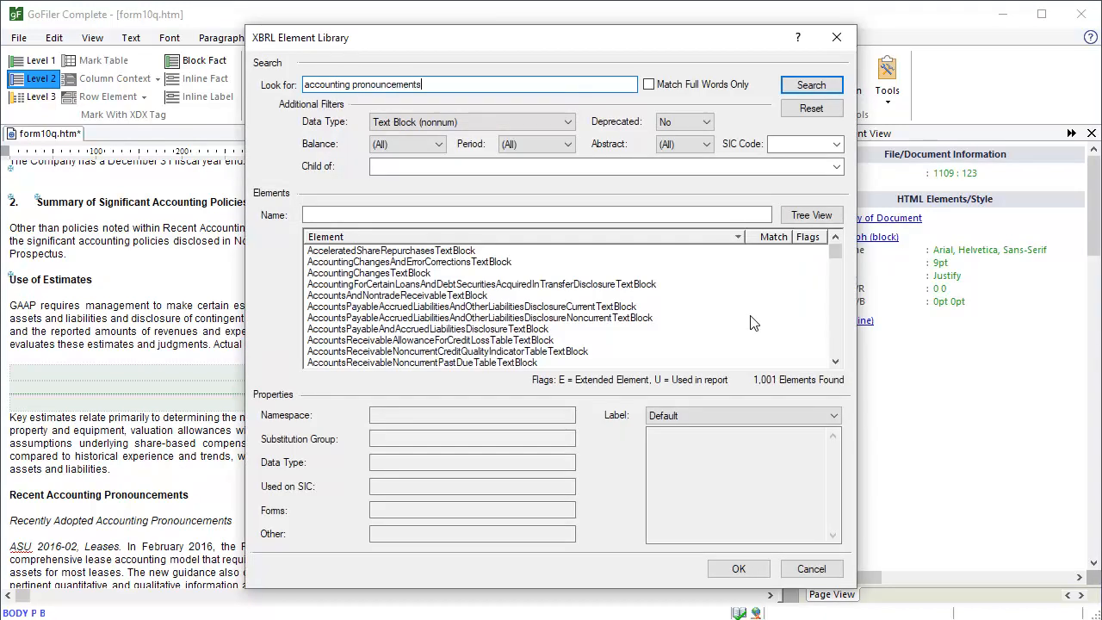
{"action": "left_click", "coordinate": [834, 86]}
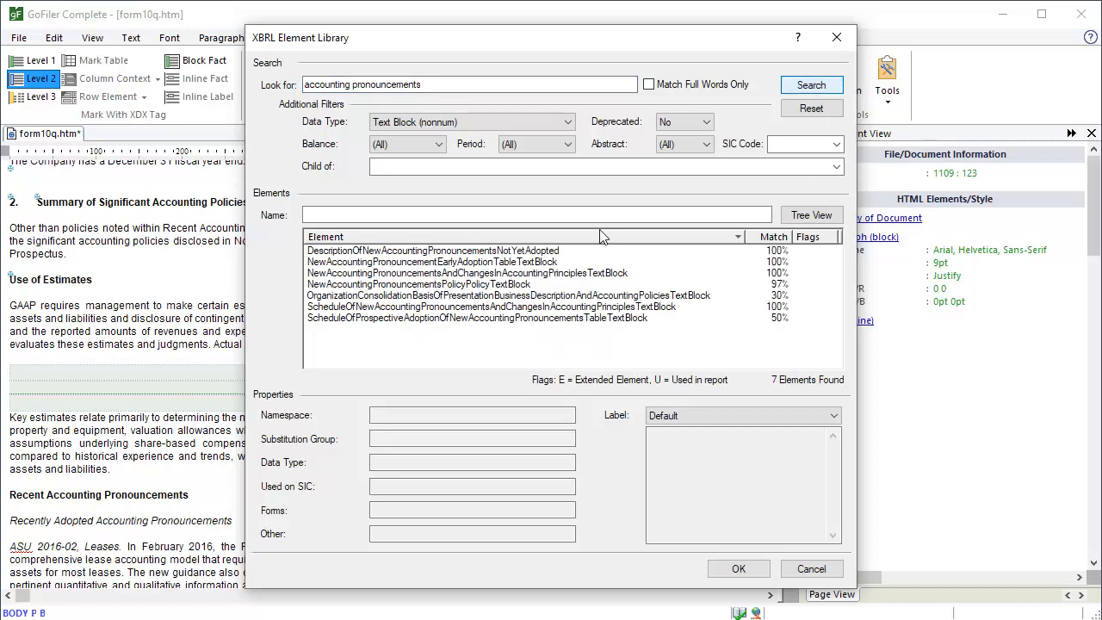
{"action": "left_click", "coordinate": [515, 284]}
{"action": "left_click", "coordinate": [746, 569]}
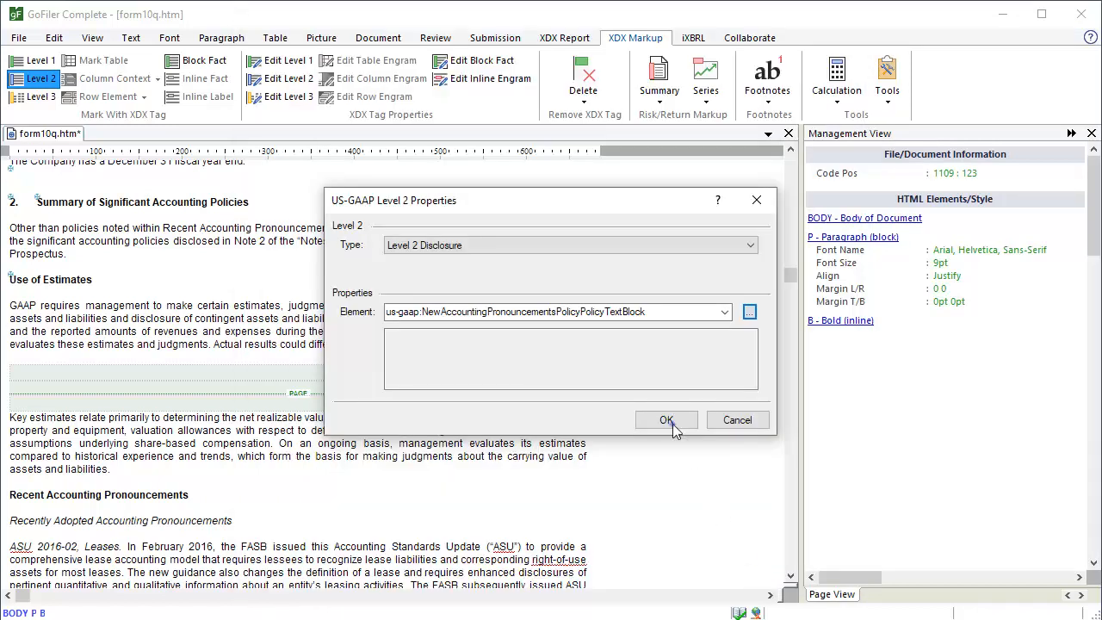
{"action": "left_click", "coordinate": [667, 420]}
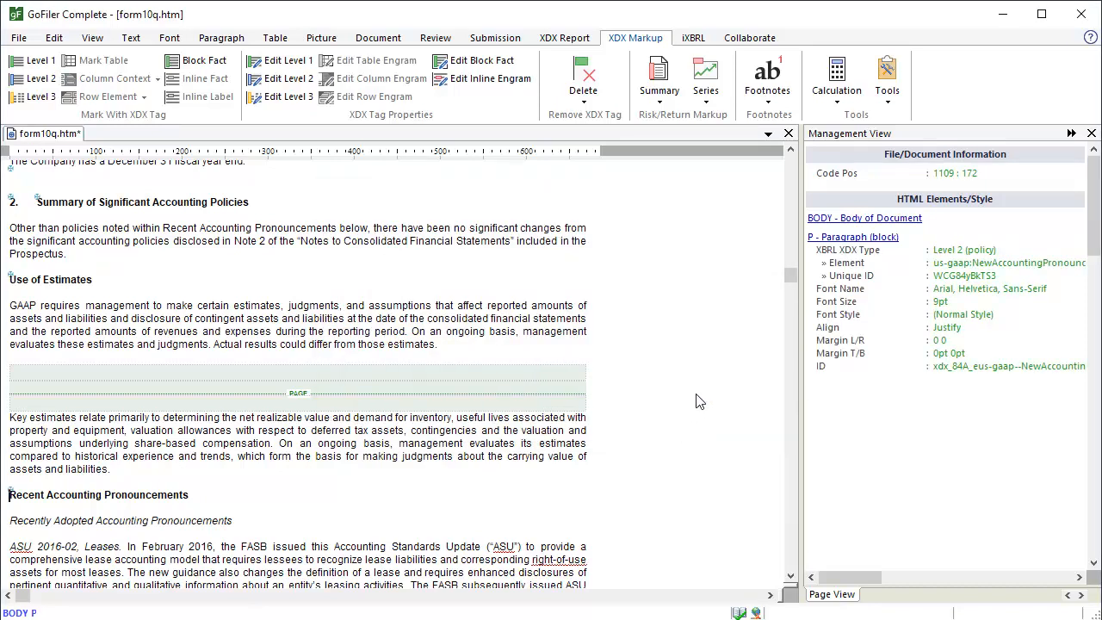
Mark the blank line after the Recently Issued Accounting Pronouncements text, just above Note 3, as Level 2 Disclosure End.
{"action": "left_click_drag", "start_coordinate": [792, 274], "coordinate": [794, 290]}
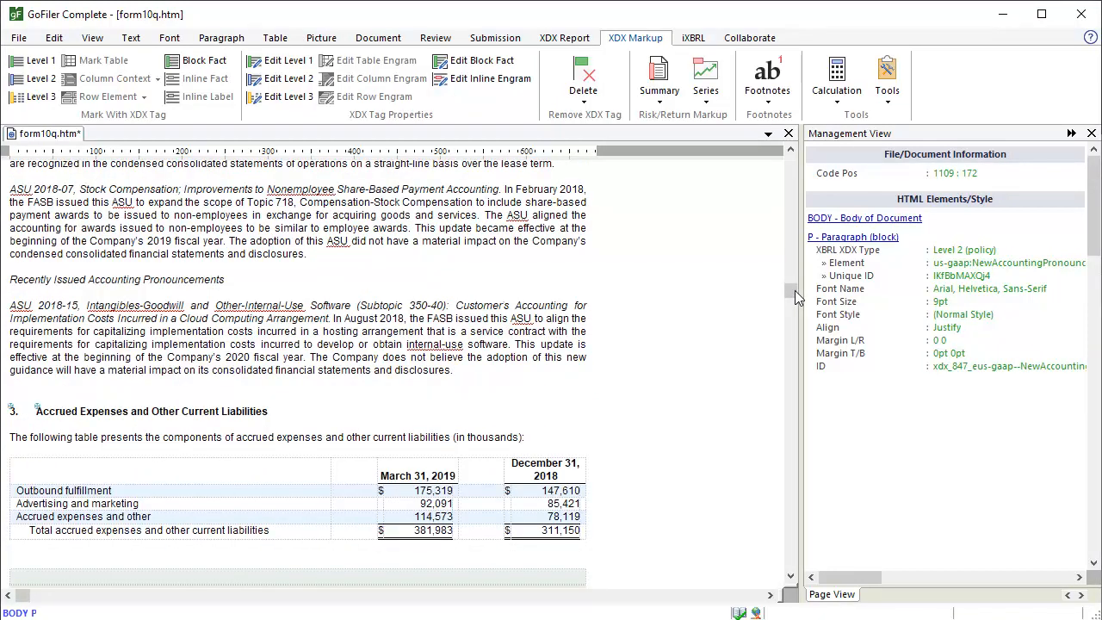
{"action": "left_click", "coordinate": [26, 393]}
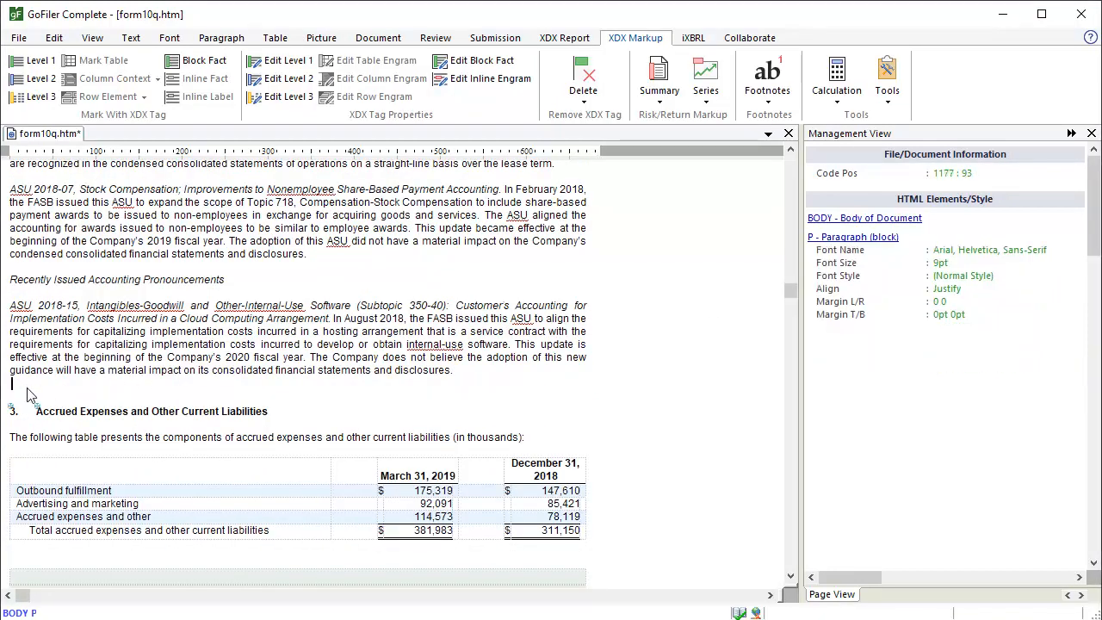
{"action": "left_click", "coordinate": [43, 78]}
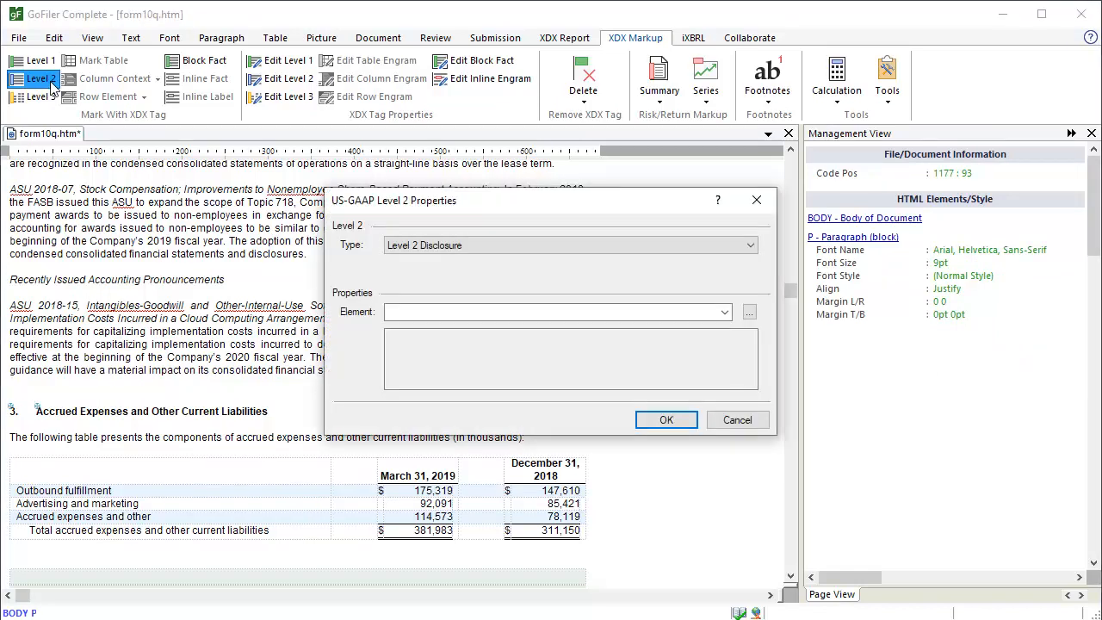
{"action": "left_click", "coordinate": [633, 245]}
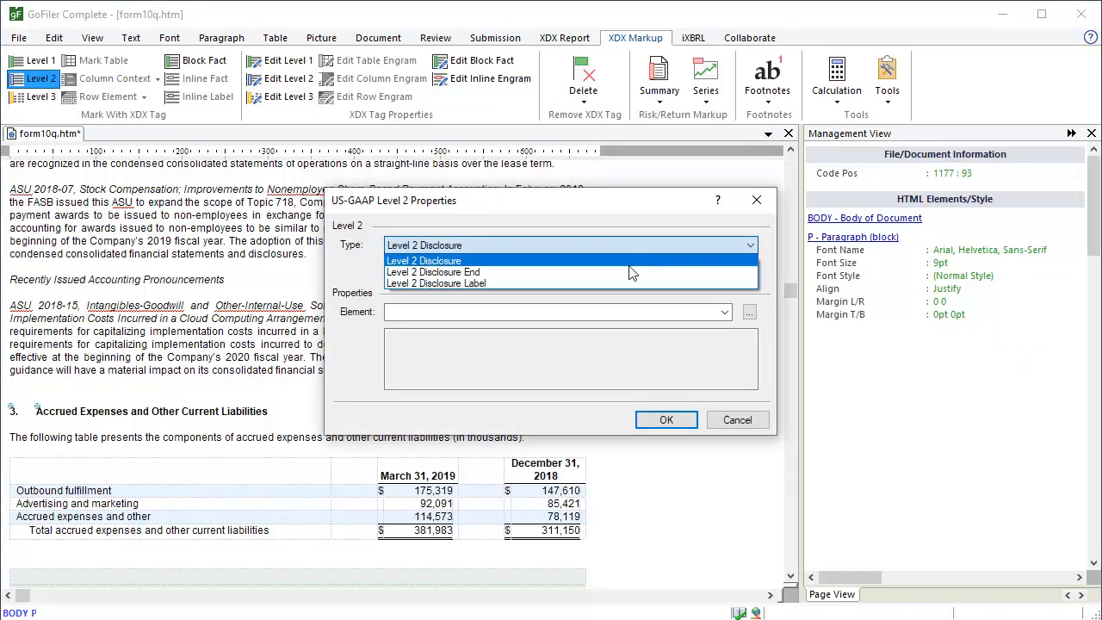
{"action": "left_click", "coordinate": [630, 272]}
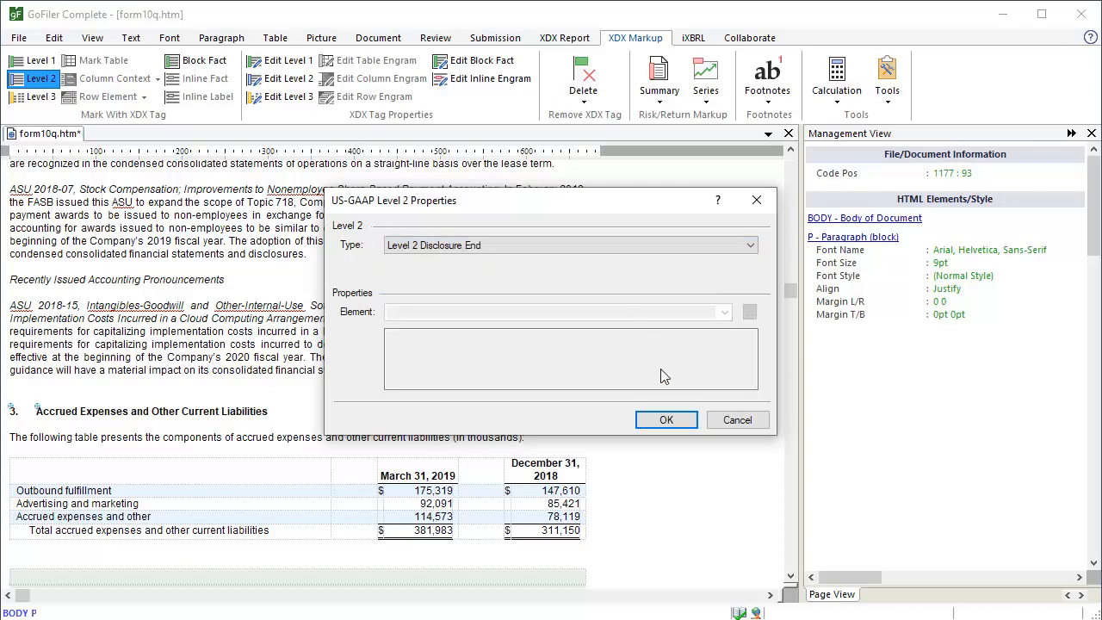
{"action": "left_click", "coordinate": [675, 421]}
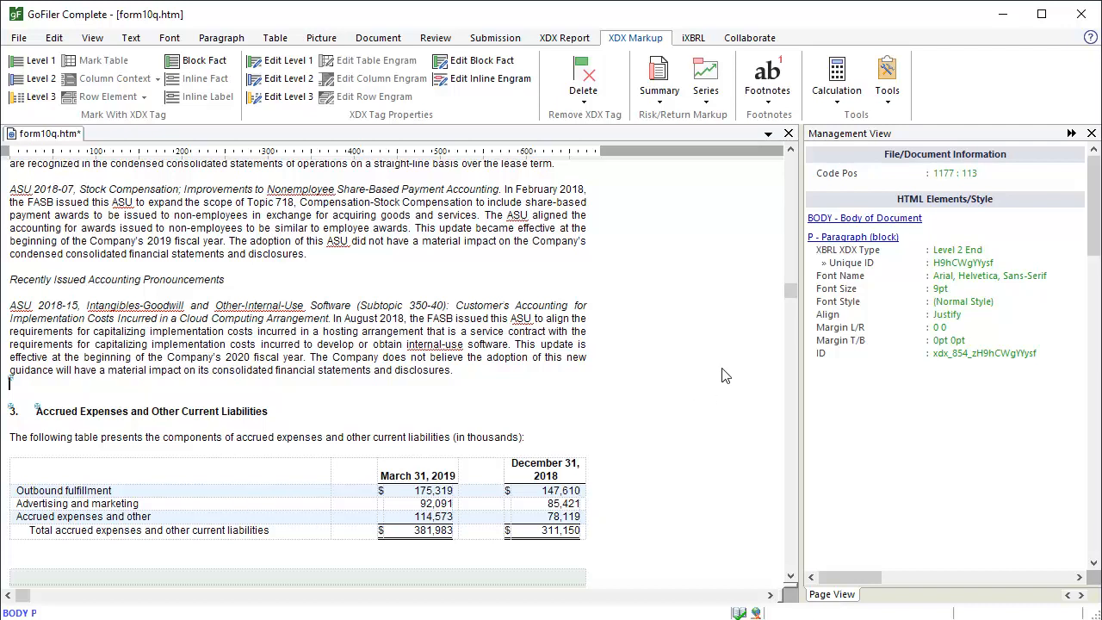
Tag the Basis of Presentation heading text in Note 1 inline as a Level 2 Disclosure Label.
{"action": "left_click_drag", "start_coordinate": [790, 297], "coordinate": [790, 268]}
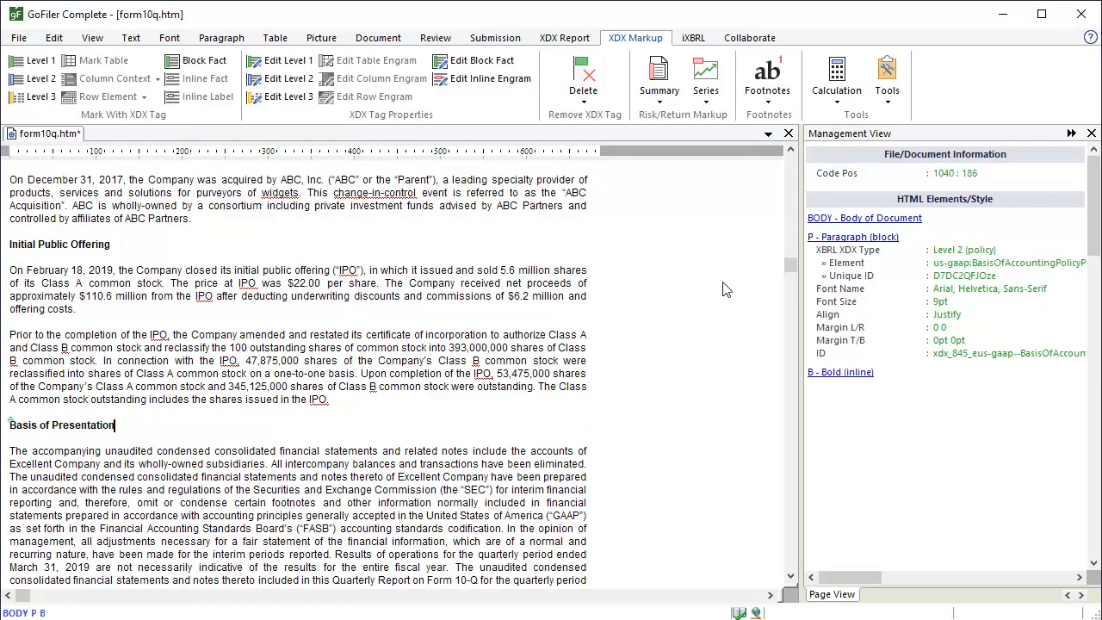
{"action": "key", "text": "shift+Left"}
{"action": "key", "text": "shift+Left"}
{"action": "key", "text": "shift+Left"}
{"action": "key", "text": "shift+Left"}
{"action": "key", "text": "shift+Left"}
{"action": "key", "text": "shift+Left"}
{"action": "key", "text": "shift+Left"}
{"action": "key", "text": "shift+Left"}
{"action": "key", "text": "shift+Left"}
{"action": "key", "text": "shift+Left"}
{"action": "key", "text": "shift+Left"}
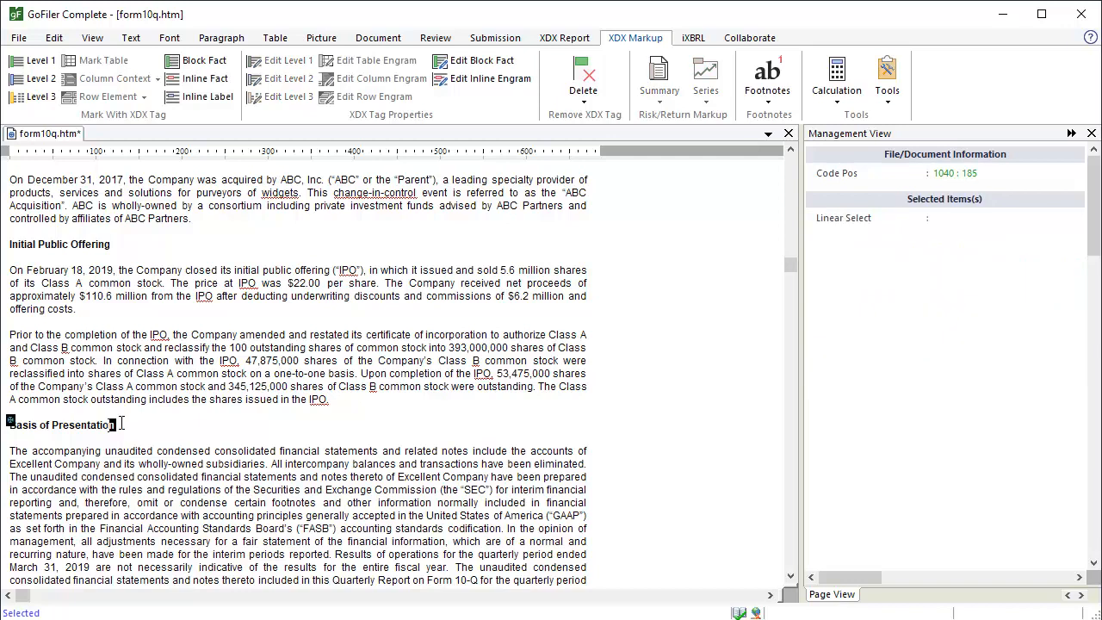
{"action": "key", "text": "shift+Left"}
{"action": "key", "text": "shift+Left"}
{"action": "key", "text": "shift+Left"}
{"action": "key", "text": "shift+Left"}
{"action": "key", "text": "shift+Left"}
{"action": "key", "text": "shift+Left"}
{"action": "key", "text": "shift+Left"}
{"action": "key", "text": "shift+Left"}
{"action": "key", "text": "shift+Left"}
{"action": "key", "text": "shift+Left"}
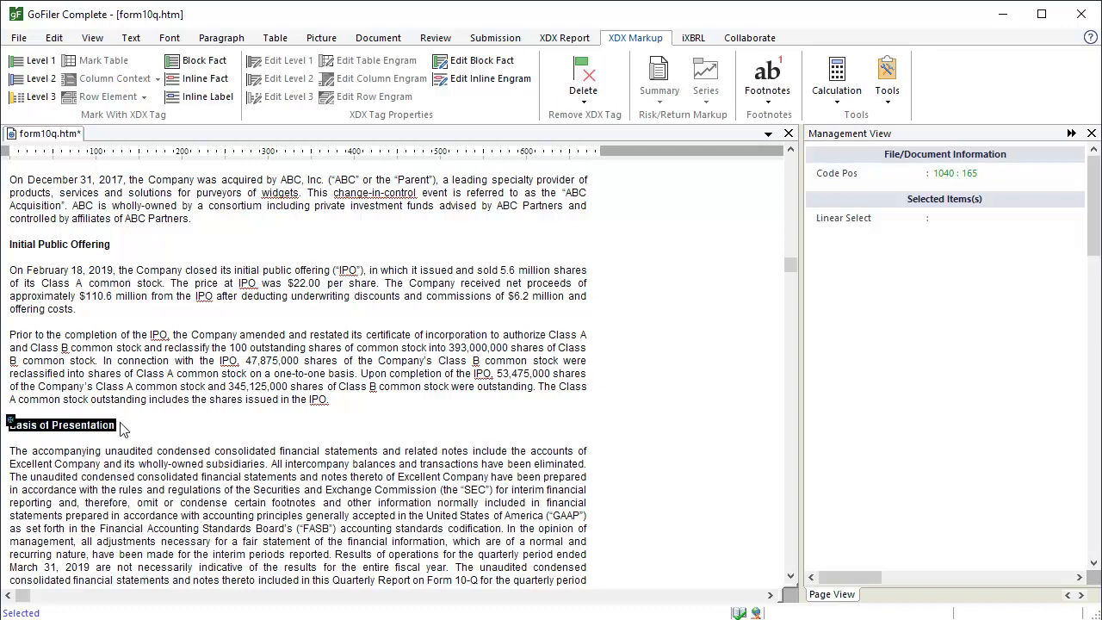
{"action": "left_click", "coordinate": [41, 79]}
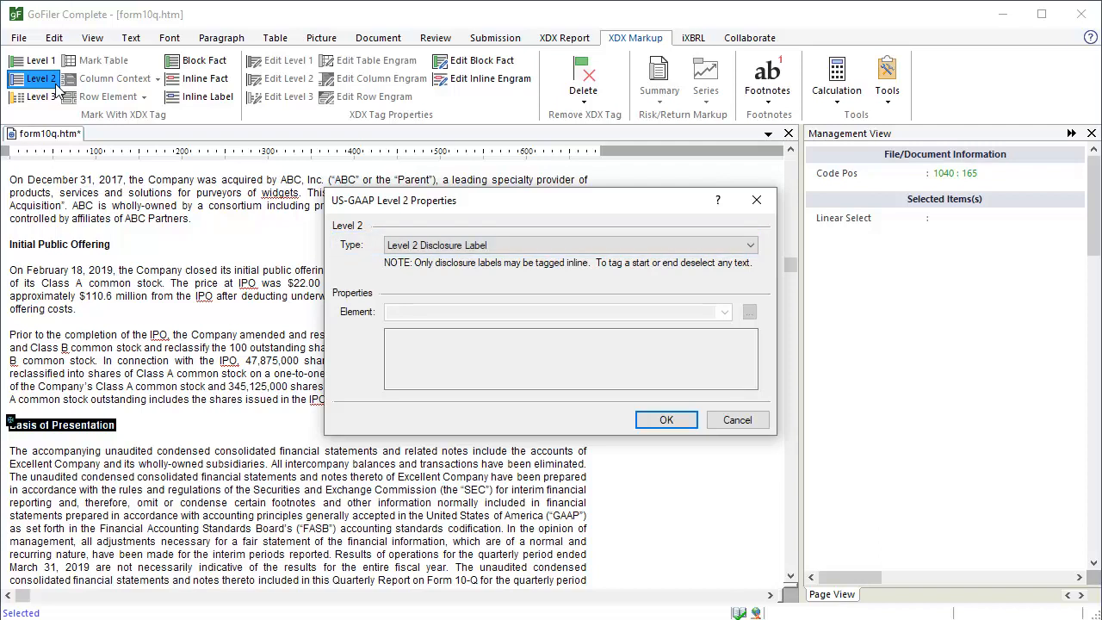
{"action": "left_click", "coordinate": [666, 420]}
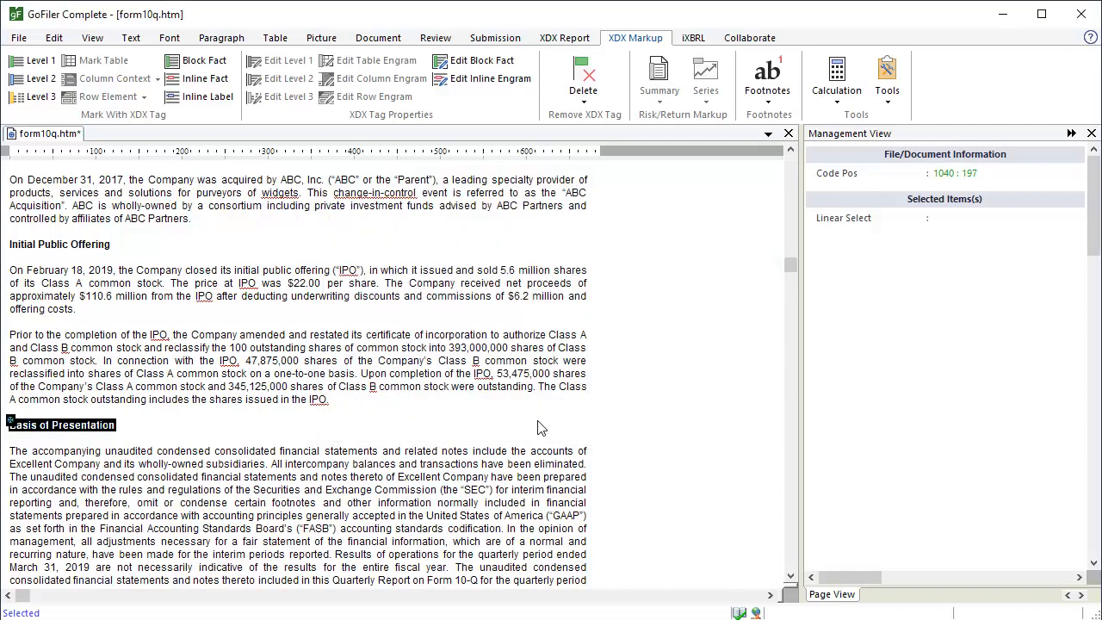
{"action": "left_click", "coordinate": [110, 429]}
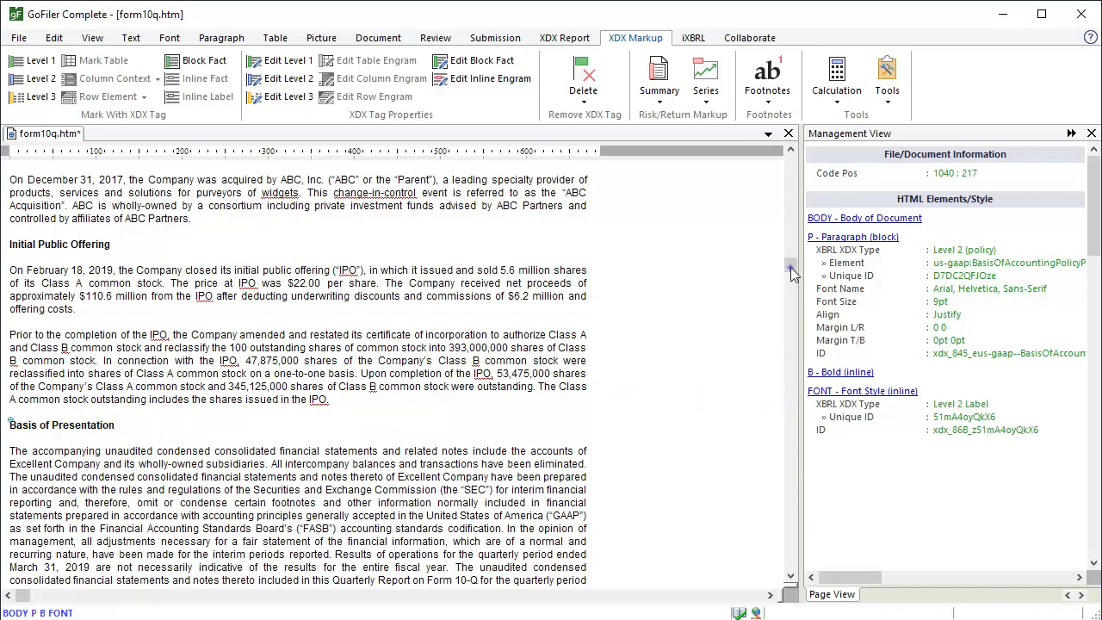
Tag the Use of Estimates heading text in Note 2 inline as a Level 2 Disclosure Label.
{"action": "left_click_drag", "start_coordinate": [791, 267], "coordinate": [791, 275]}
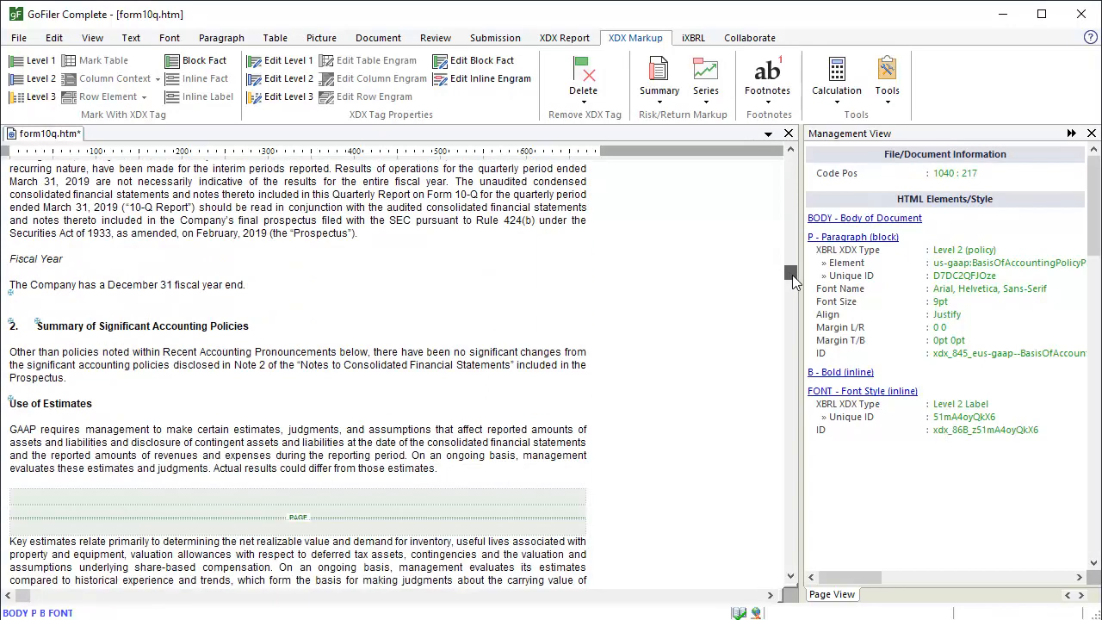
{"action": "left_click", "coordinate": [93, 405]}
{"action": "key", "text": "shift+Left"}
{"action": "key", "text": "shift+Left"}
{"action": "key", "text": "shift+Left"}
{"action": "key", "text": "shift+Left"}
{"action": "key", "text": "shift+Left"}
{"action": "key", "text": "shift+Left"}
{"action": "key", "text": "shift+Left"}
{"action": "key", "text": "shift+Left"}
{"action": "key", "text": "shift+Left"}
{"action": "key", "text": "shift+Left"}
{"action": "key", "text": "shift+Left"}
{"action": "key", "text": "shift+Left"}
{"action": "key", "text": "shift+Left"}
{"action": "key", "text": "shift+Left"}
{"action": "key", "text": "shift+Left"}
{"action": "key", "text": "shift+Left"}
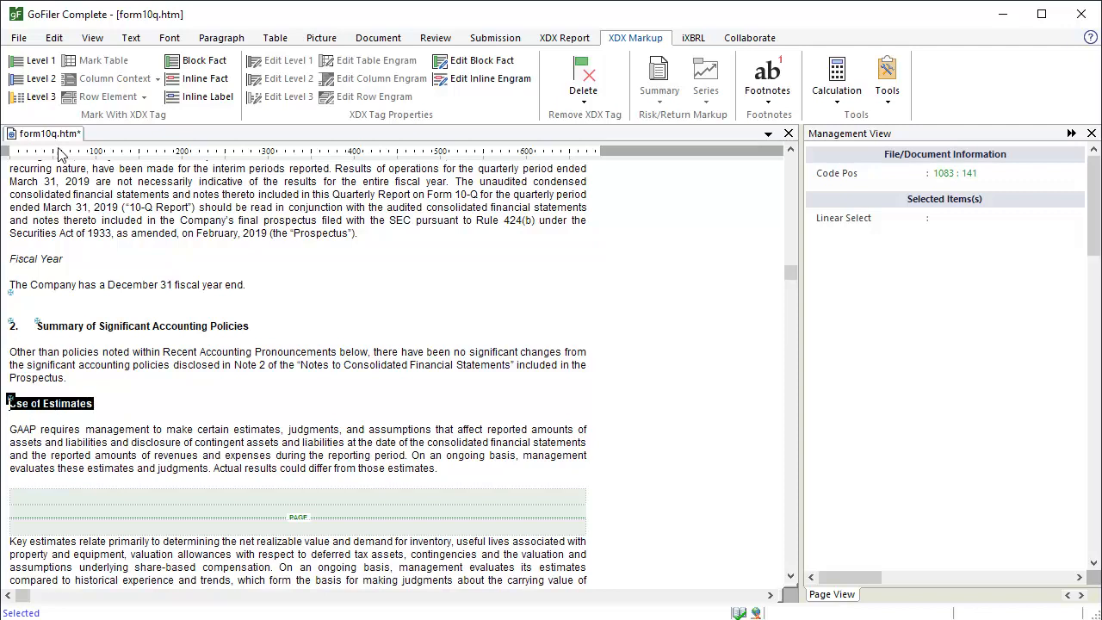
{"action": "left_click", "coordinate": [48, 83]}
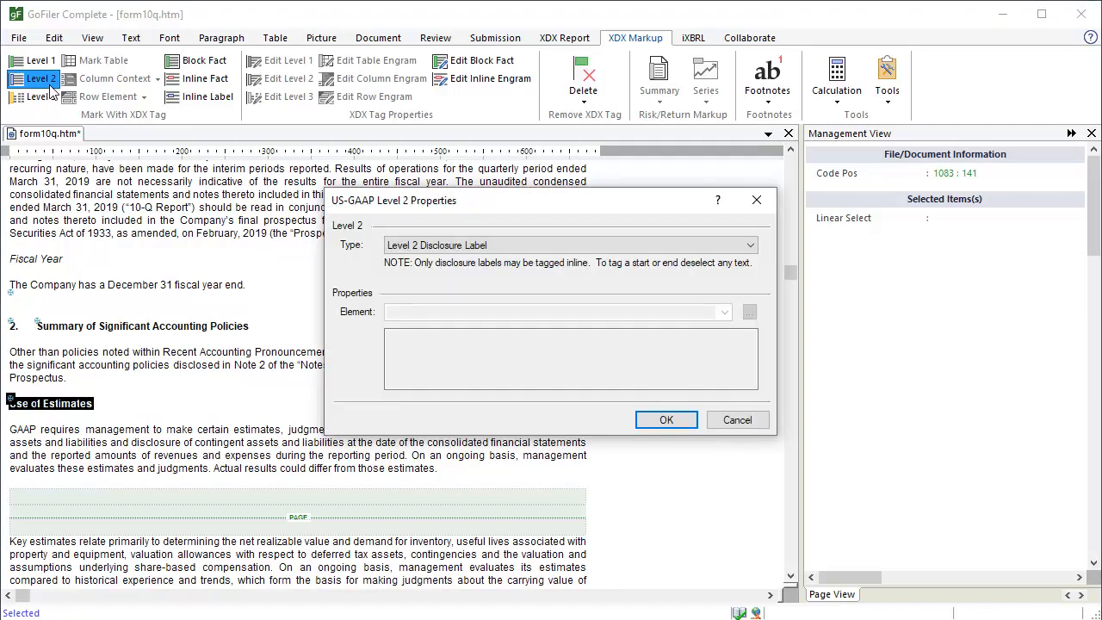
{"action": "left_click", "coordinate": [663, 422]}
Tag the Recent Accounting Pronouncements heading text in Note 2 inline as a Level 2 Disclosure Label.
{"action": "scroll", "coordinate": [789, 273], "scroll_direction": "down", "scroll_amount": 7}
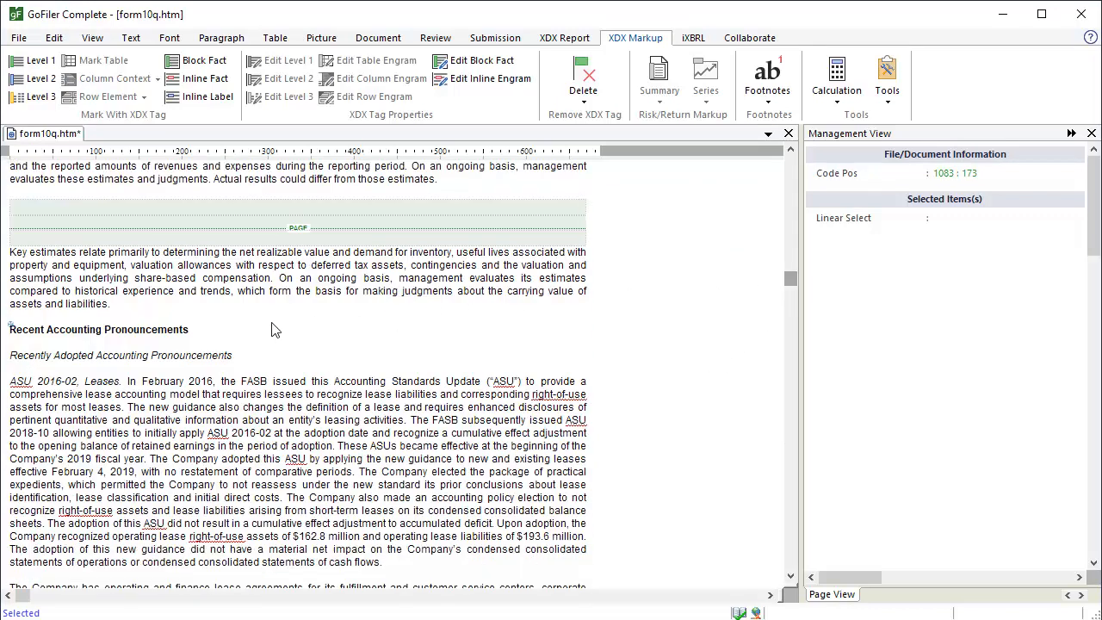
{"action": "triple_click", "coordinate": [191, 331]}
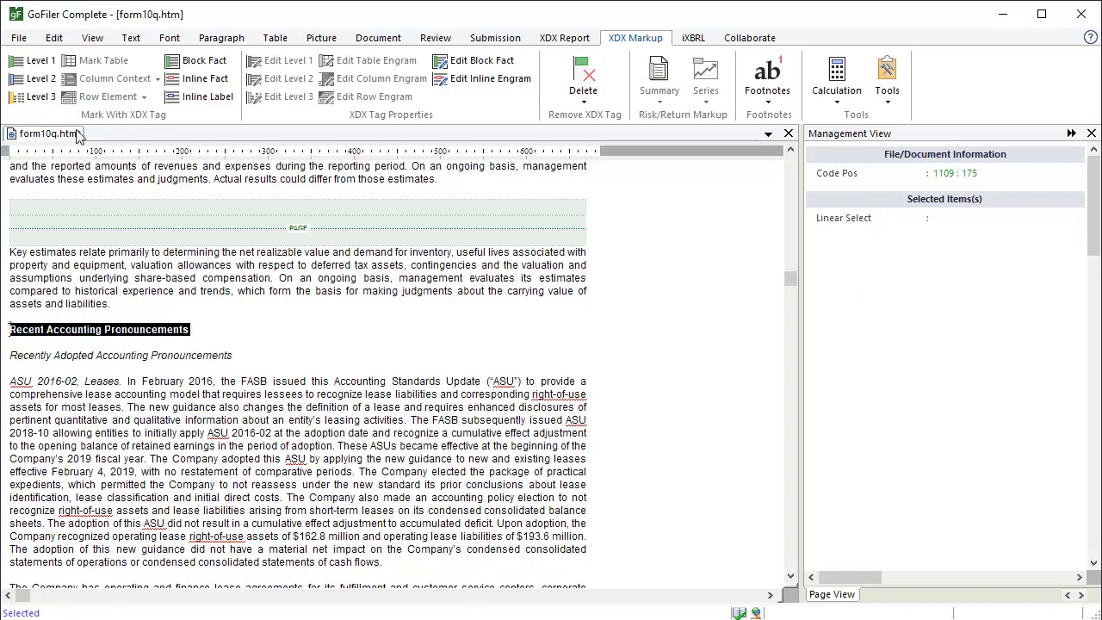
{"action": "left_click", "coordinate": [40, 78]}
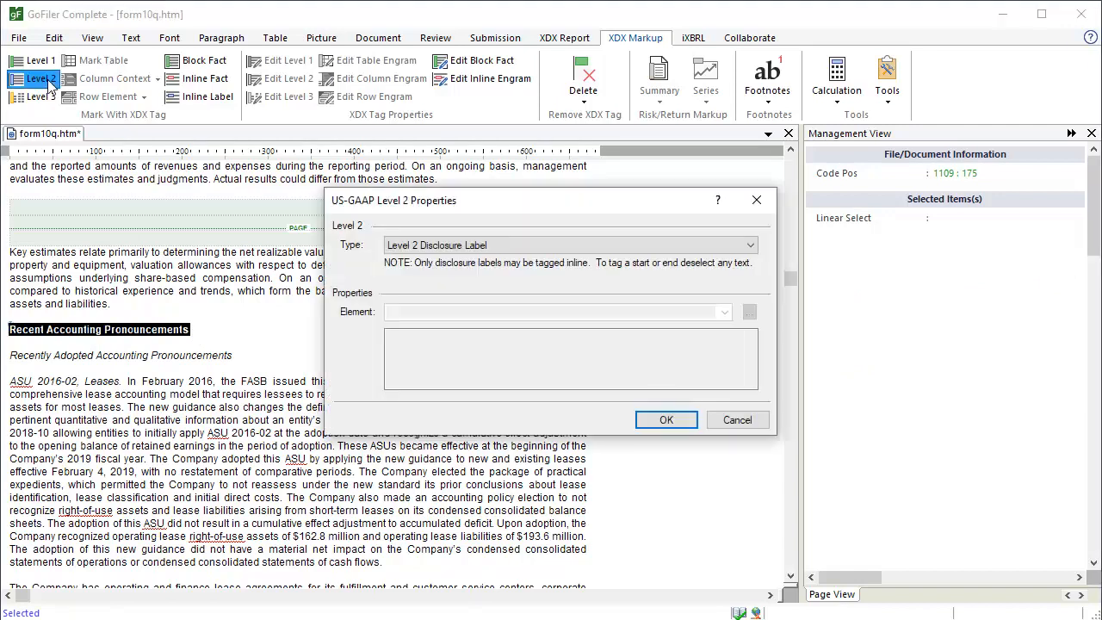
{"action": "left_click", "coordinate": [656, 424]}
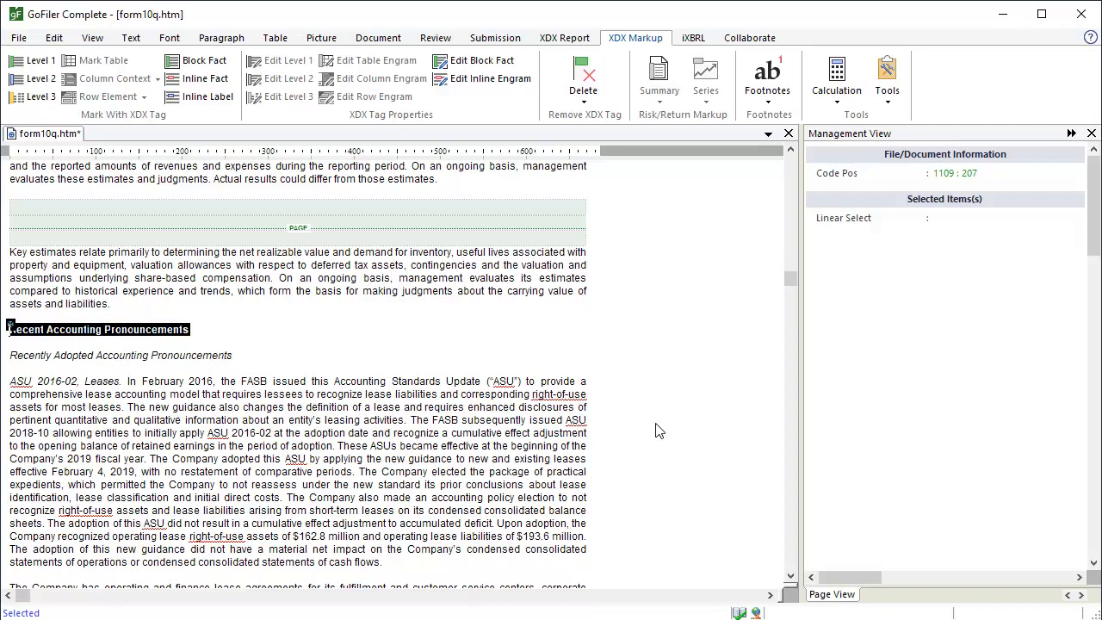
{"action": "left_click", "coordinate": [193, 332]}
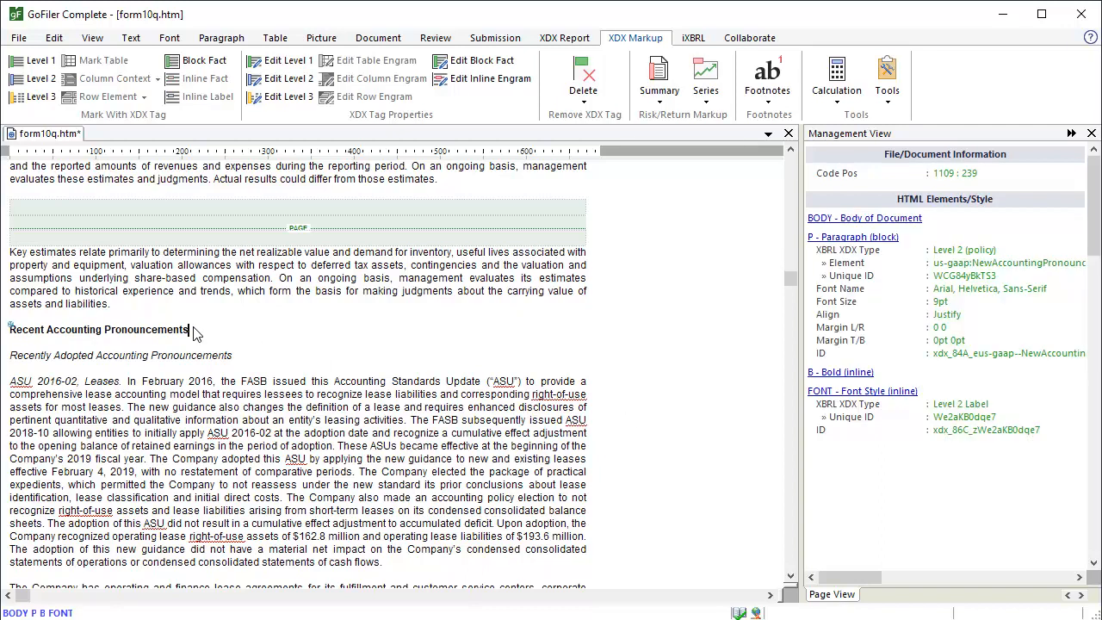